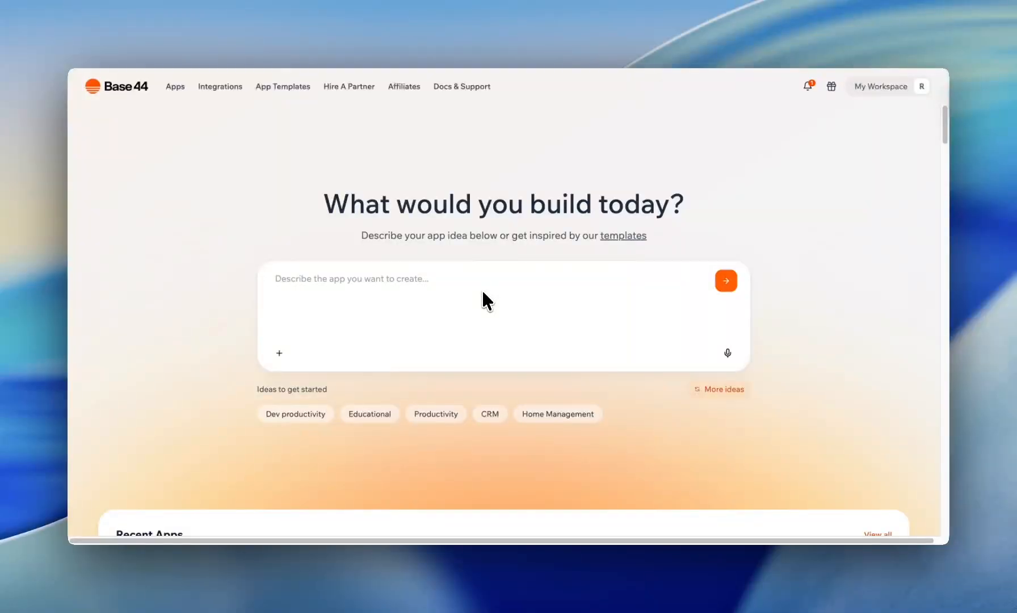
# Open the management dashboard of the first Base44 Academy workspace listed under the account.
pyautogui.click(360, 273)
pyautogui.click(874, 92)
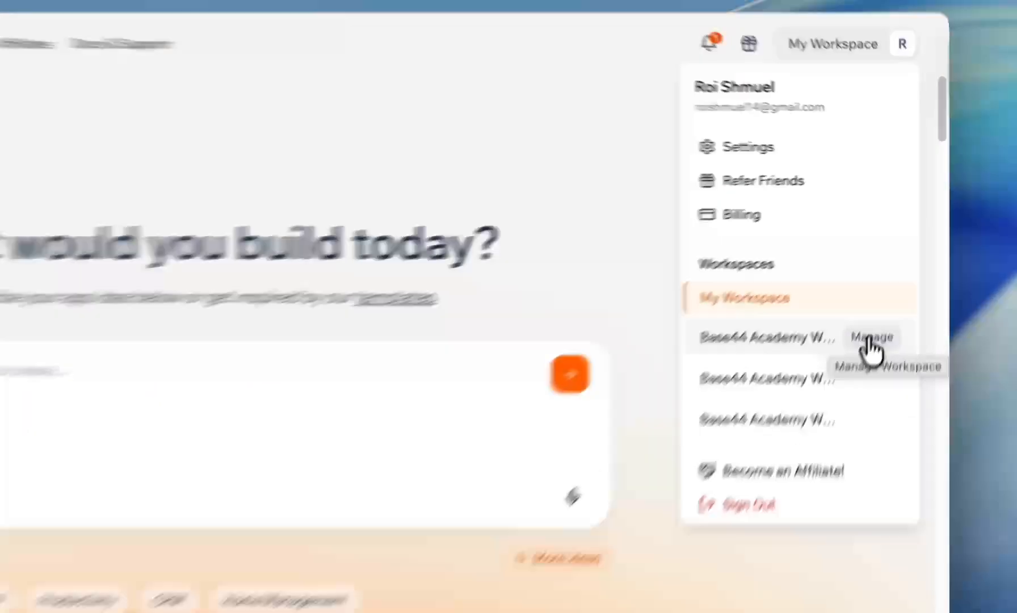
pyautogui.click(910, 259)
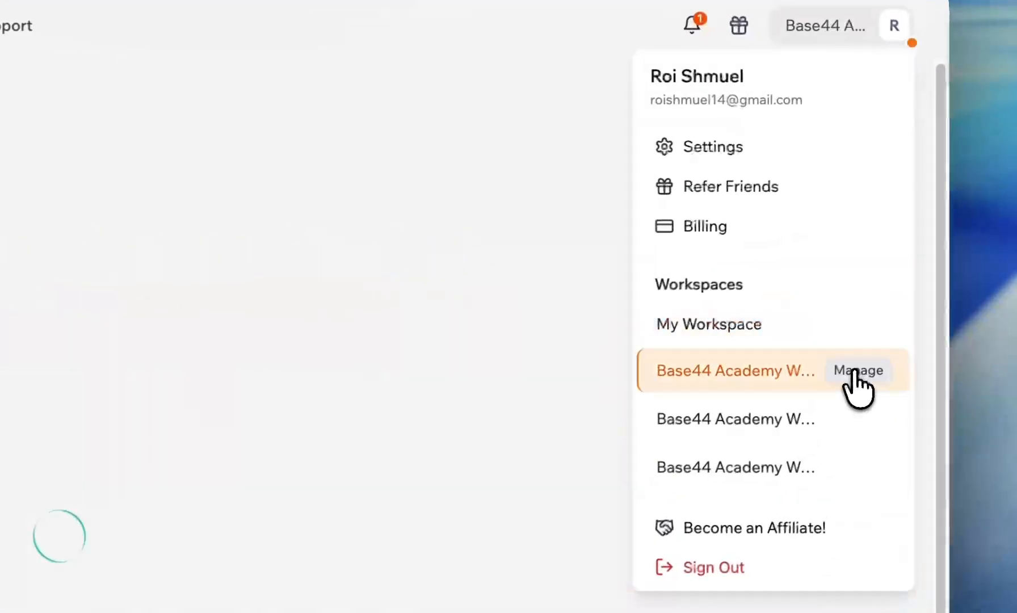
pyautogui.click(370, 174)
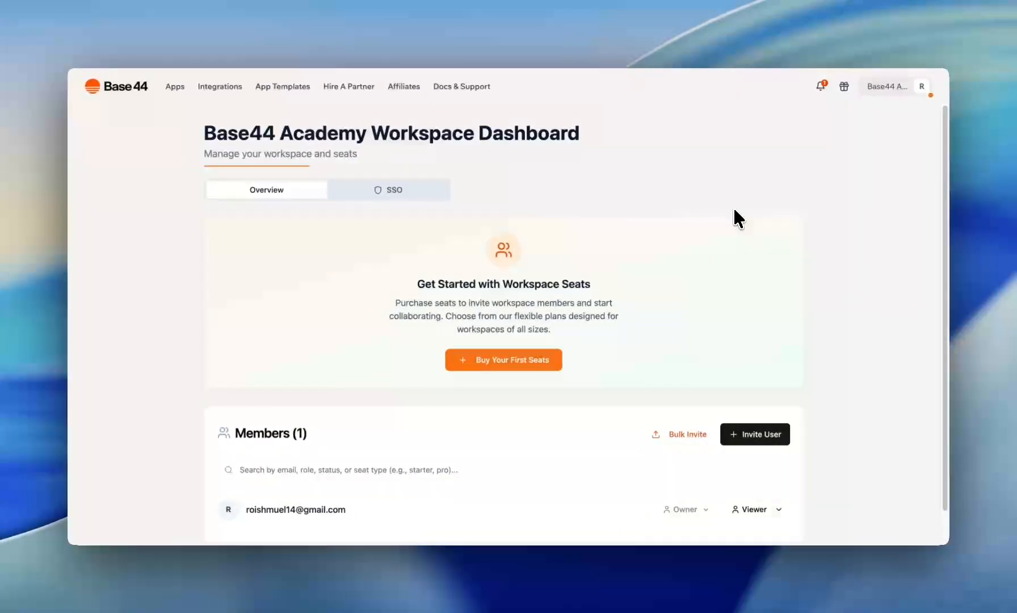
pyautogui.scroll(-1, 734, 211)
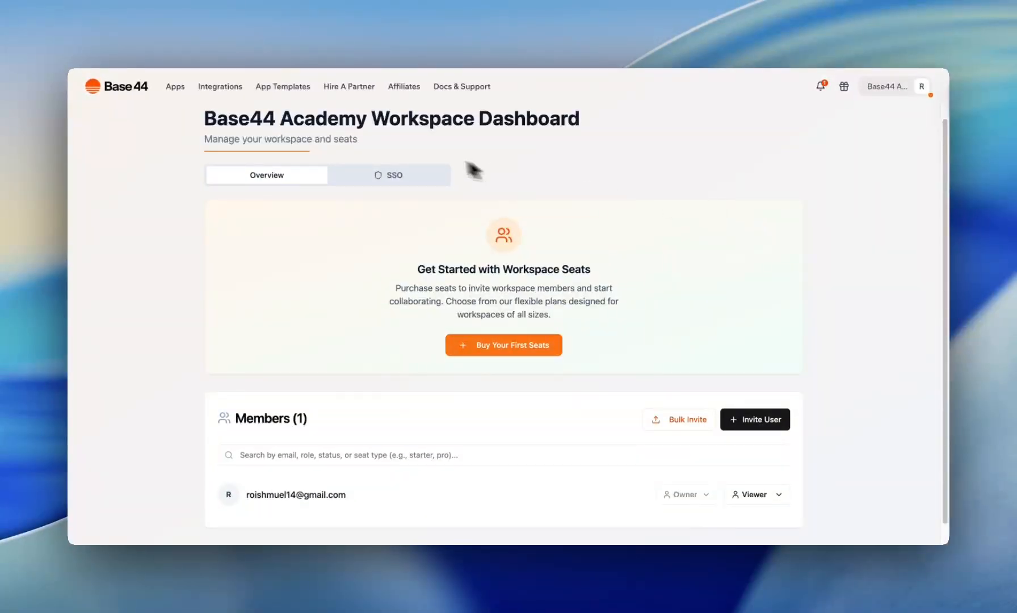
pyautogui.scroll(-1, 611, 253)
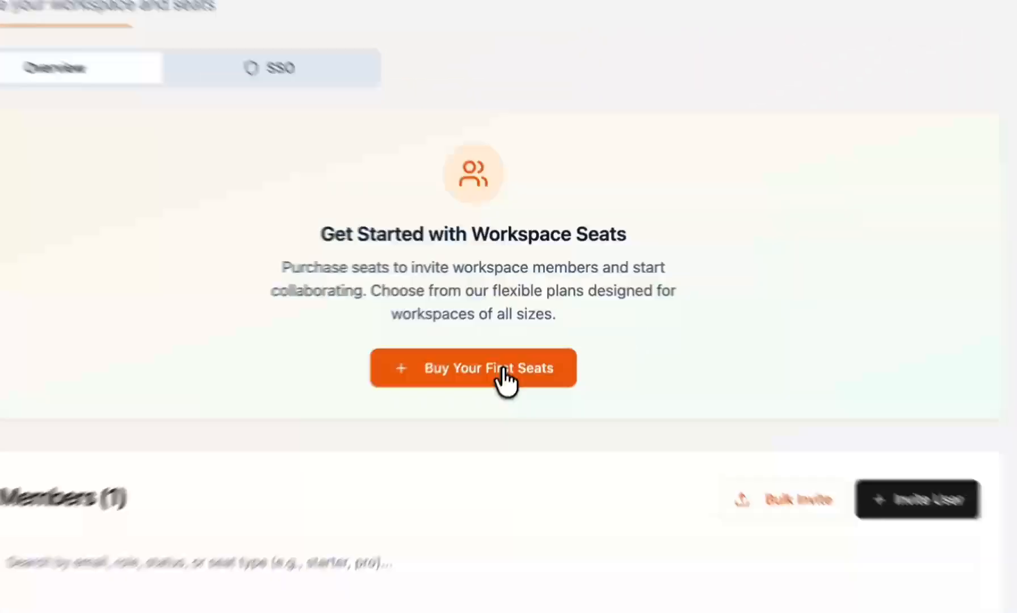
# Start a workspace seat purchase and compare the Starter and Builder seat types, leaving Builder selected.
pyautogui.click(521, 329)
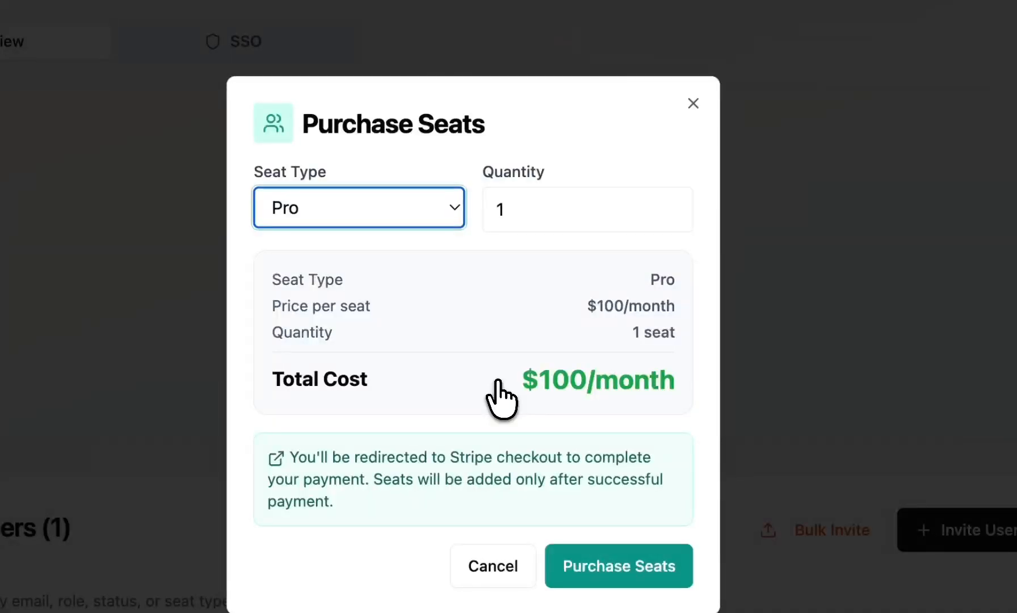
pyautogui.click(359, 220)
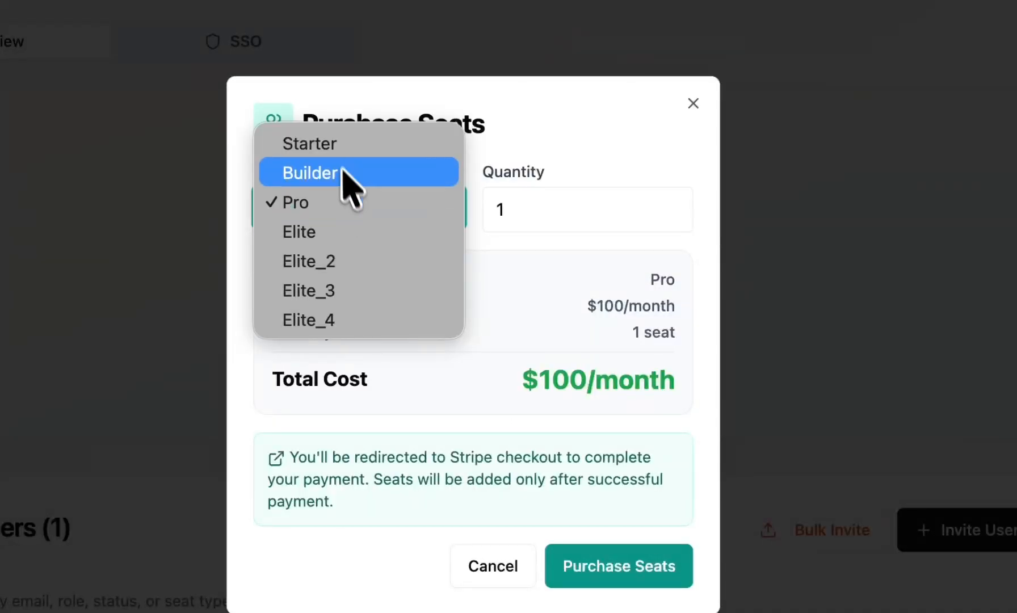
pyautogui.click(338, 150)
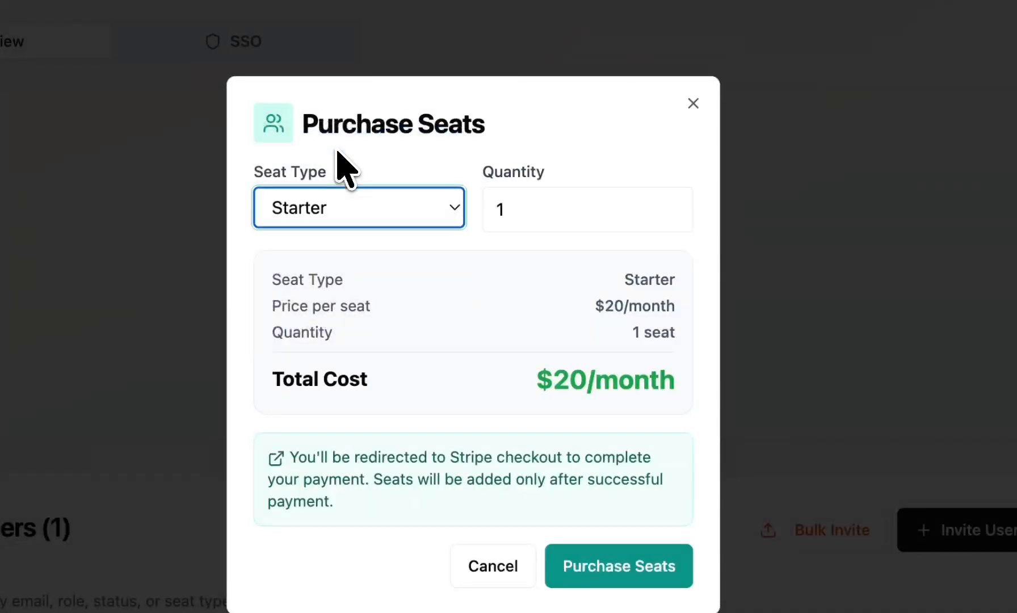
pyautogui.click(343, 224)
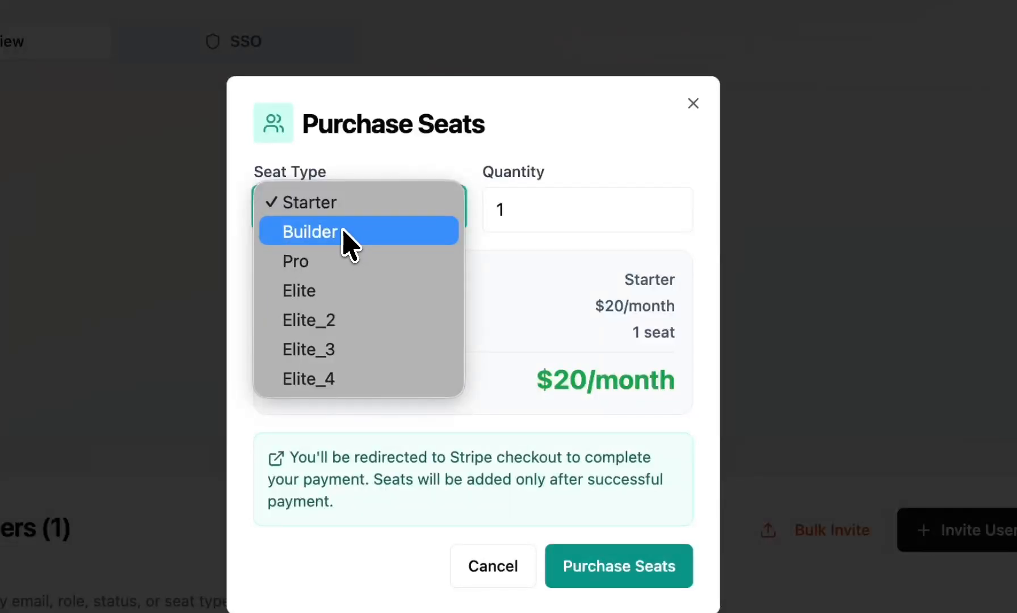
pyautogui.click(345, 235)
# Preview the cost of 5 Builder seats and close the purchase dialog without buying.
pyautogui.click(509, 213)
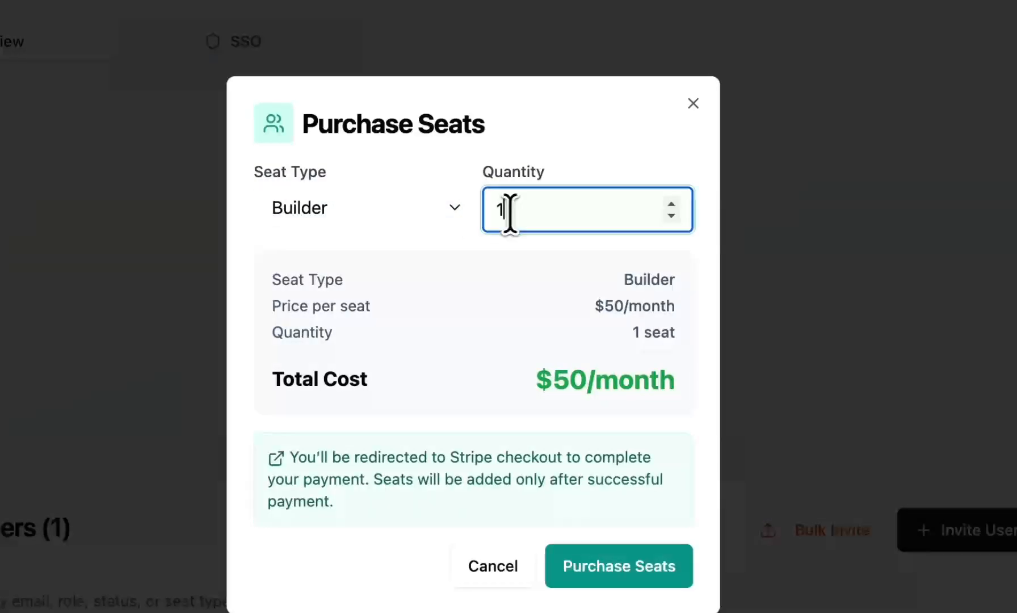
pyautogui.click(672, 204)
pyautogui.click(671, 204)
pyautogui.click(672, 204)
pyautogui.click(672, 204)
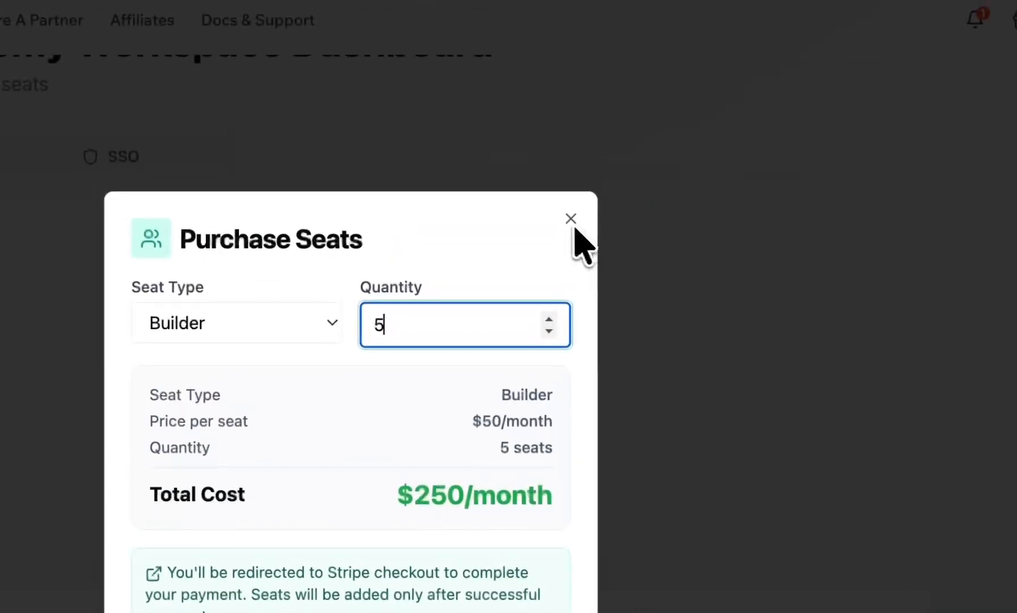
pyautogui.click(551, 8)
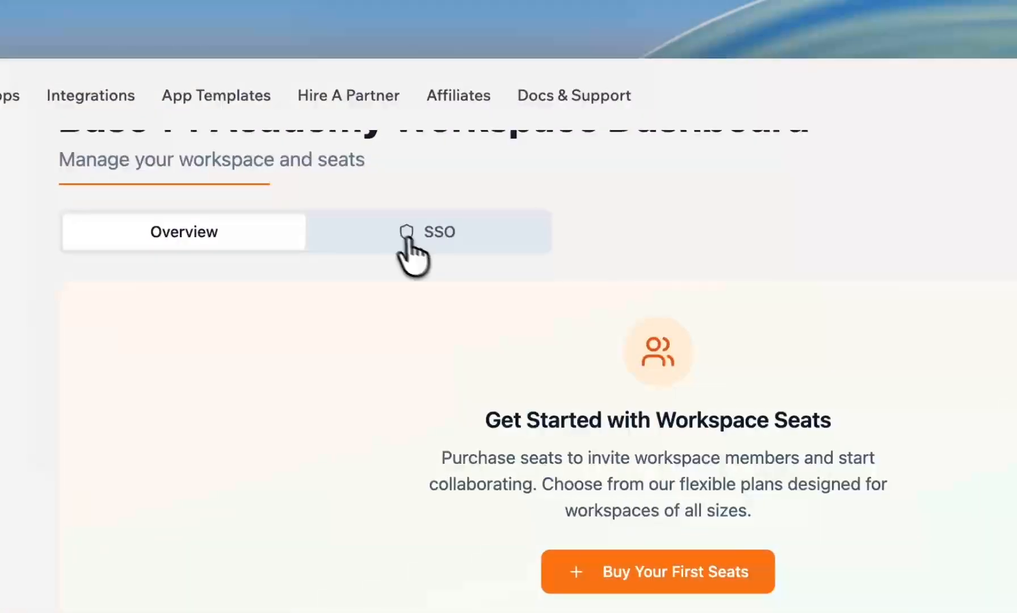
# View the workspace's single sign-on settings, and return to the home page in My Workspace.
pyautogui.click(408, 241)
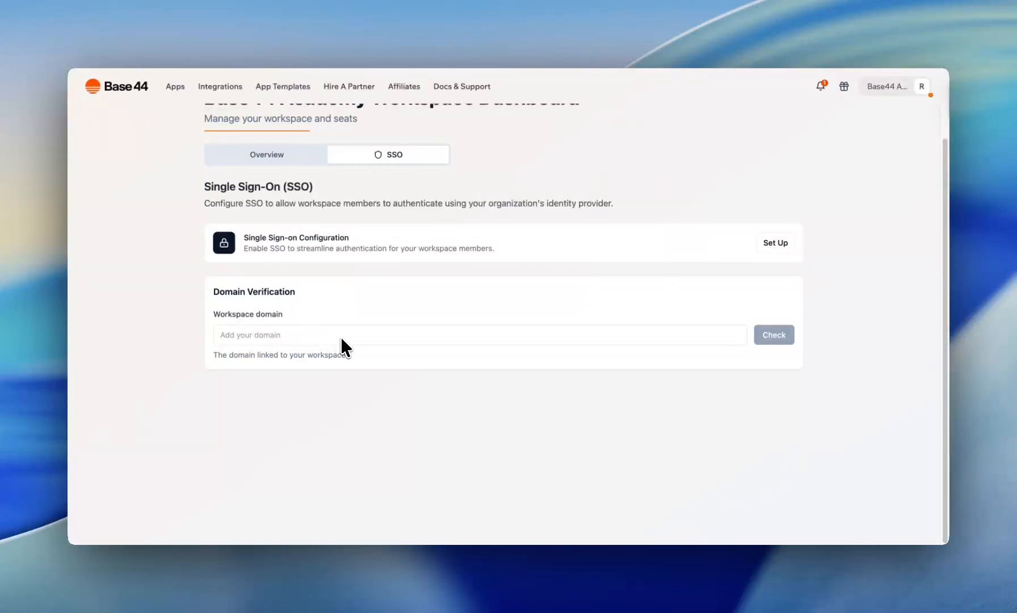
pyautogui.scroll(2, 554, 257)
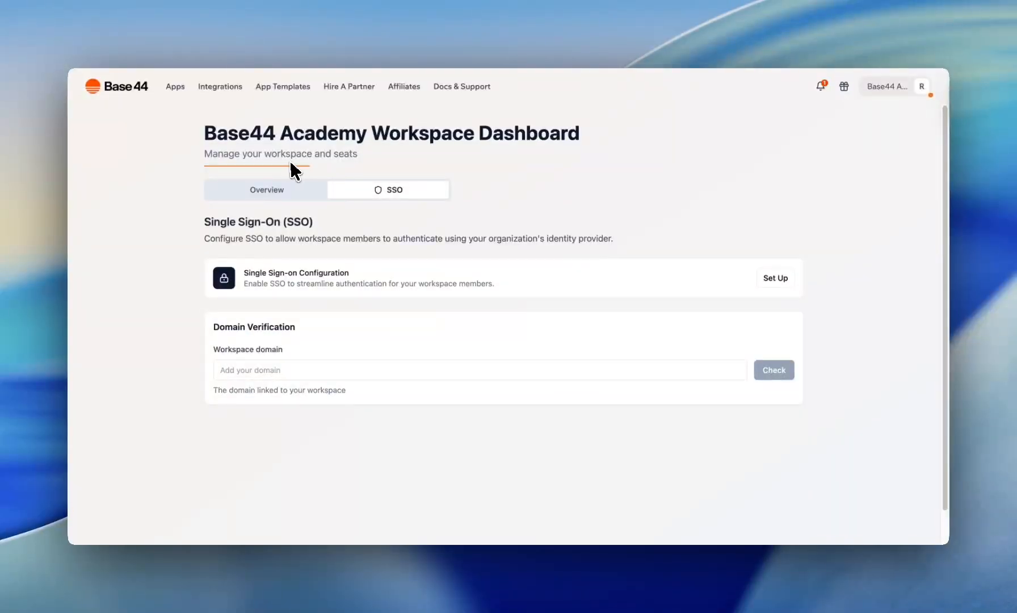
pyautogui.click(121, 91)
pyautogui.click(900, 86)
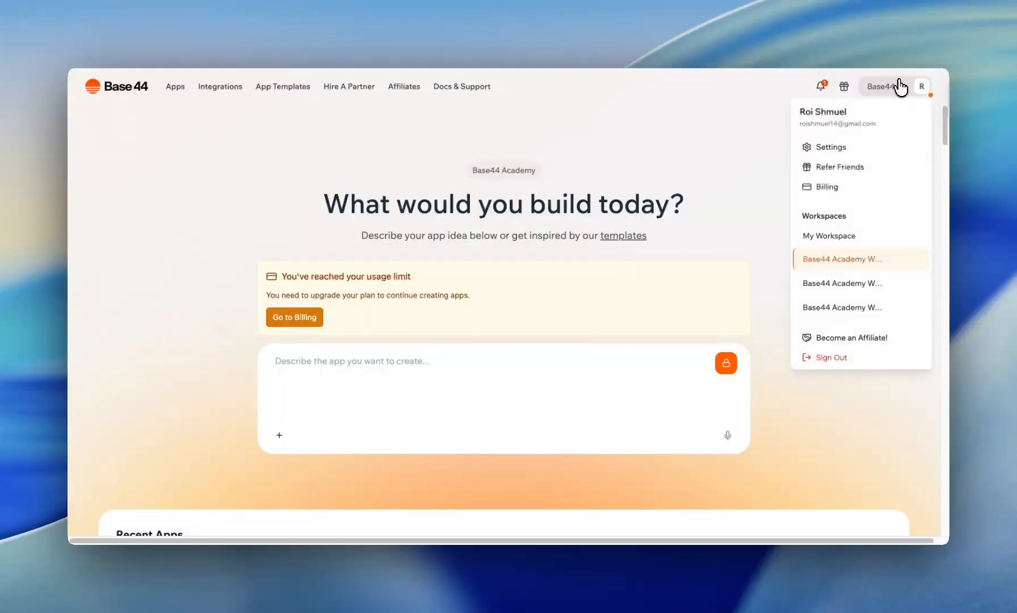
pyautogui.click(843, 235)
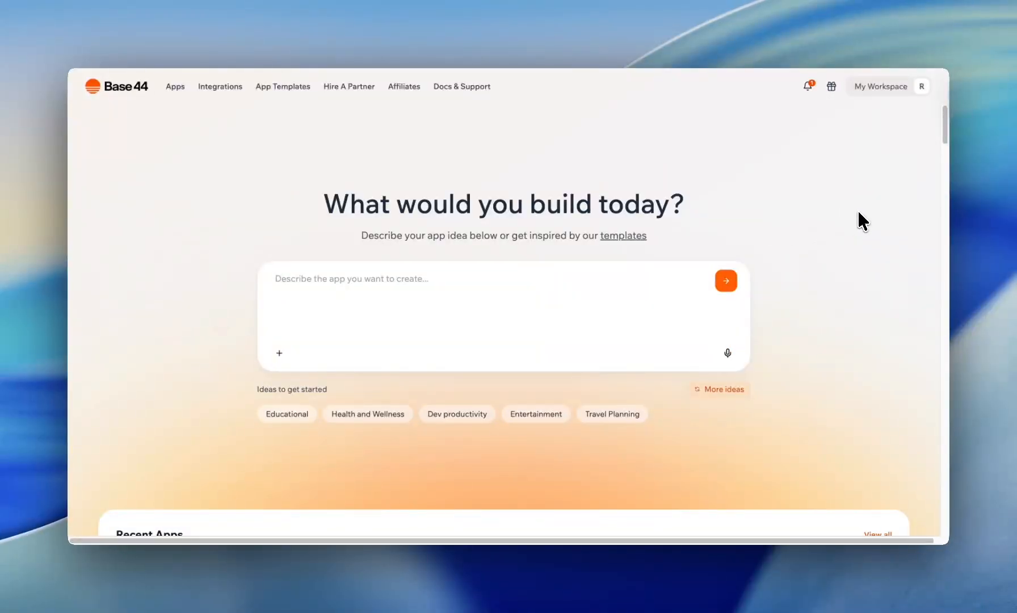
# Browse the community templates, view the details of the Task management flow template and close them.
pyautogui.scroll(-3, 861, 218)
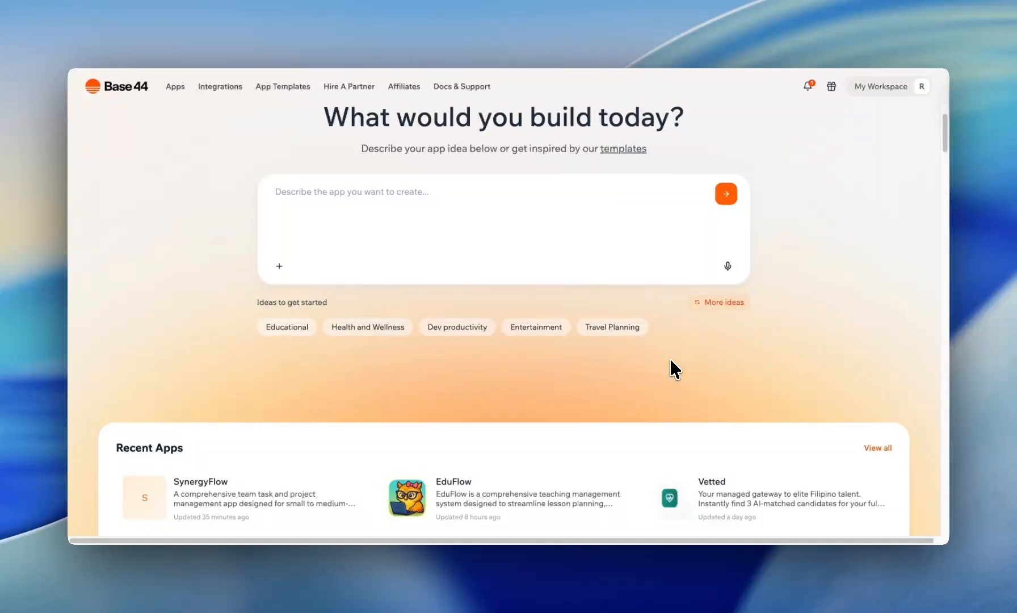
pyautogui.scroll(-10, 518, 527)
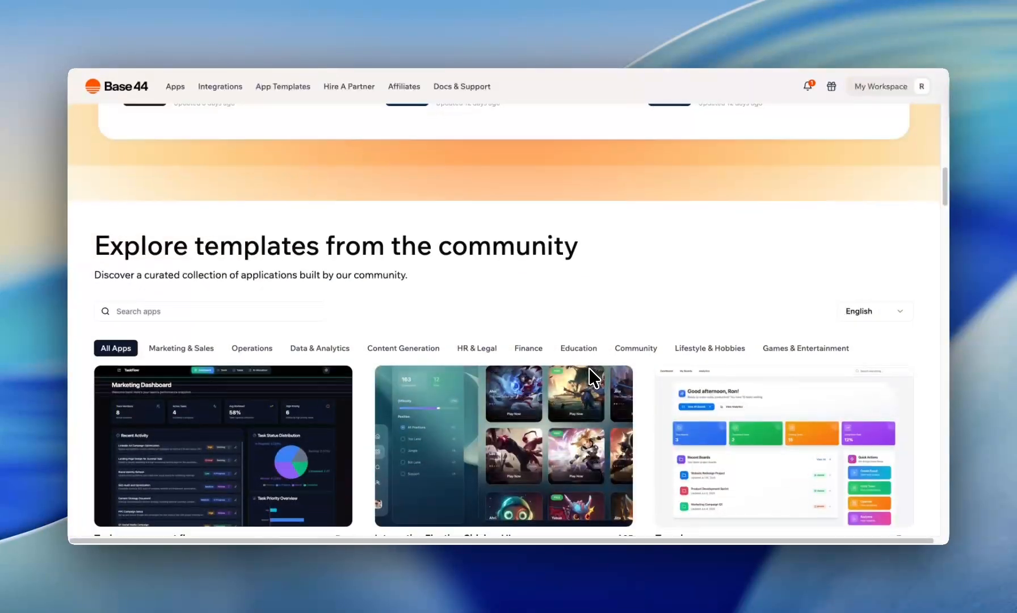
pyautogui.scroll(-2, 590, 377)
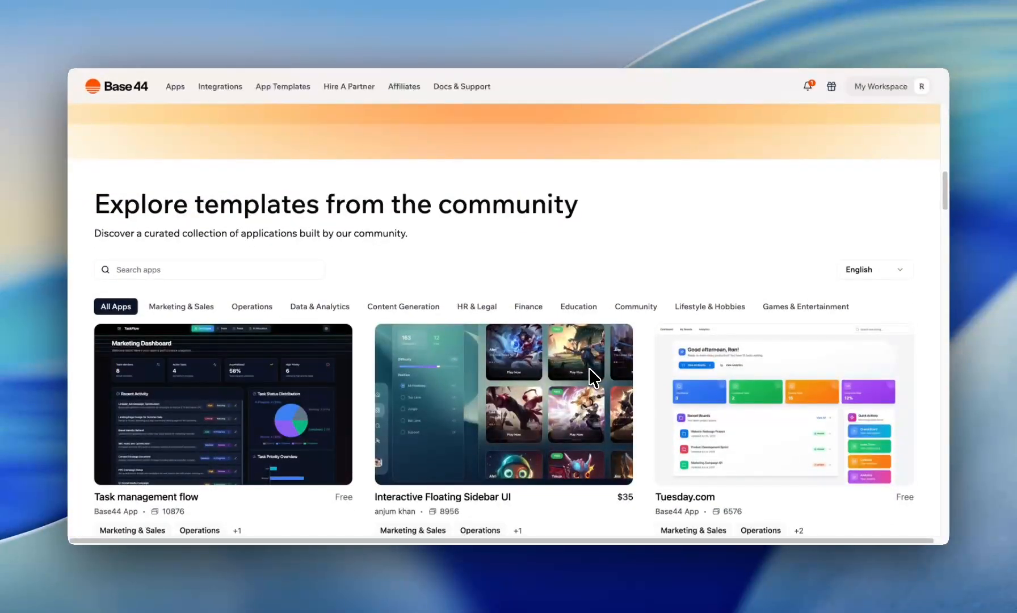
pyautogui.scroll(-2, 590, 369)
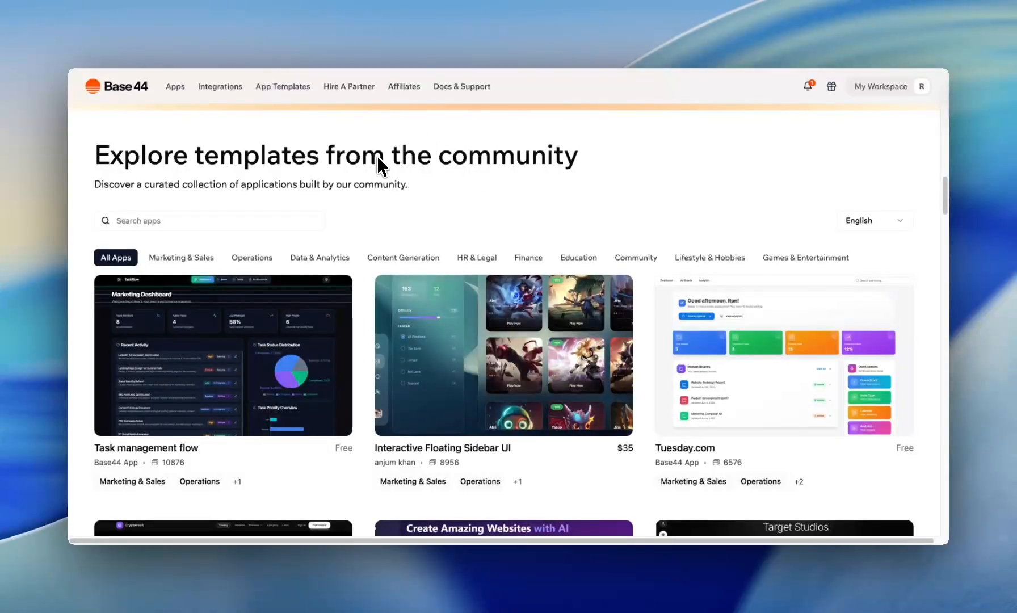
pyautogui.scroll(-2, 382, 210)
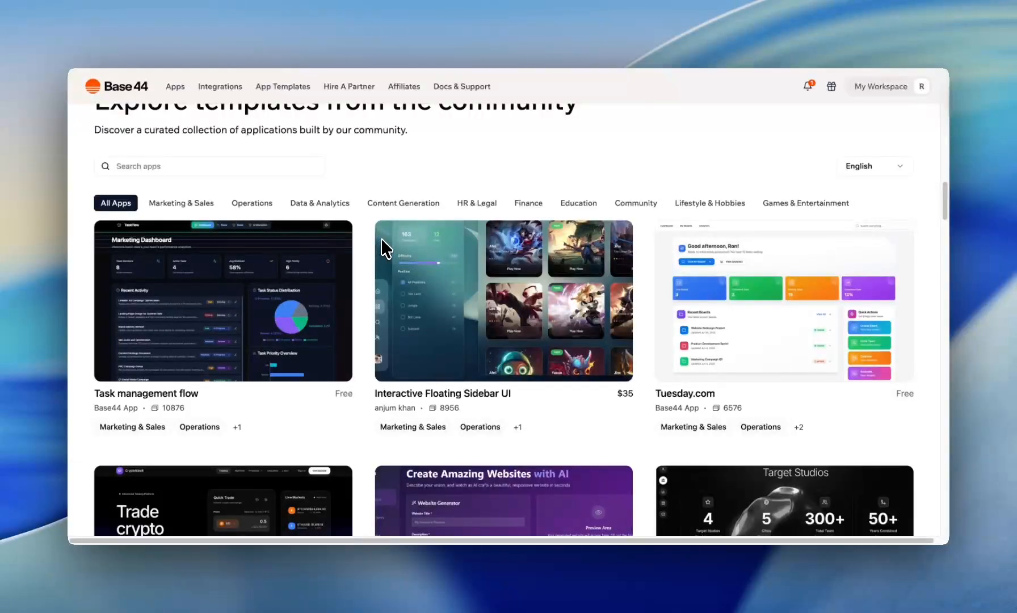
pyautogui.scroll(-2, 461, 239)
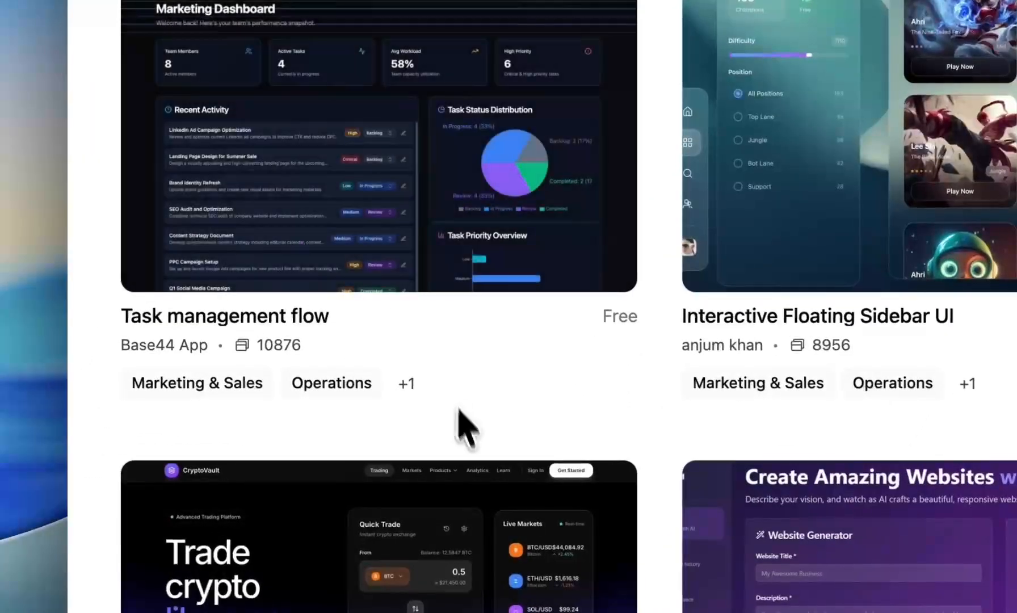
pyautogui.moveTo(284, 332)
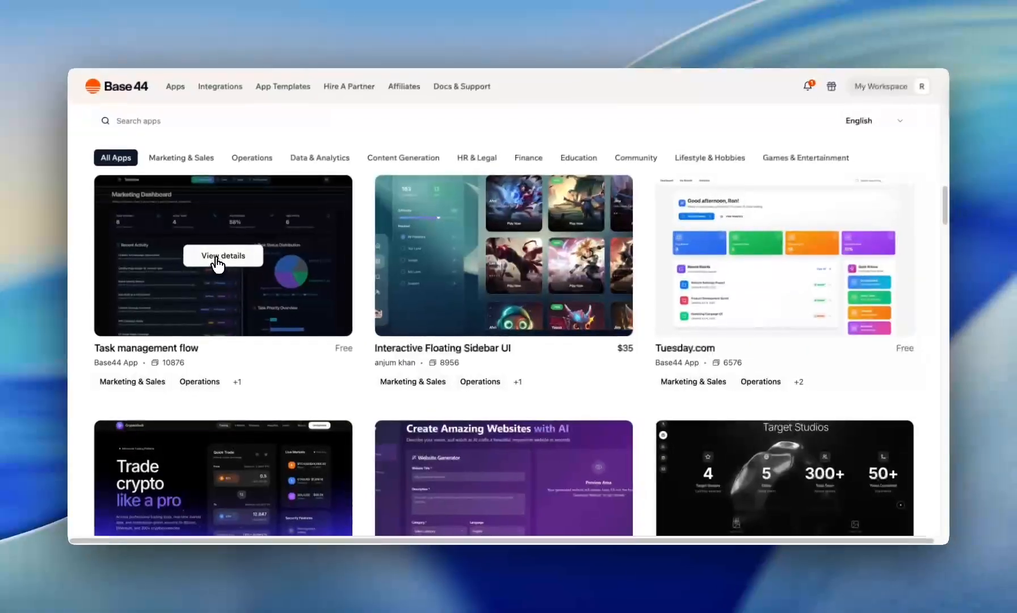
pyautogui.click(363, 153)
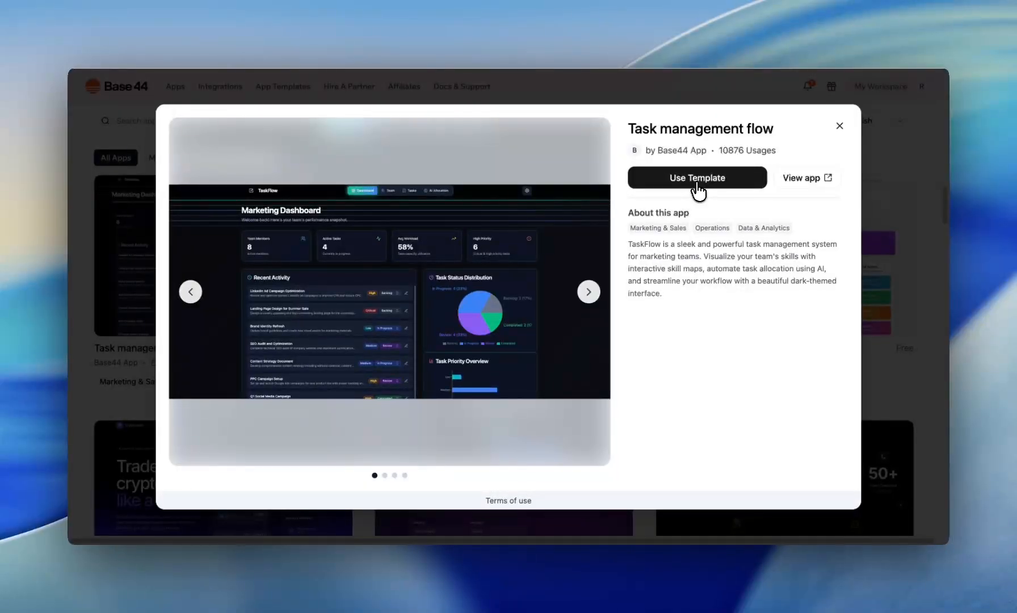
pyautogui.click(844, 129)
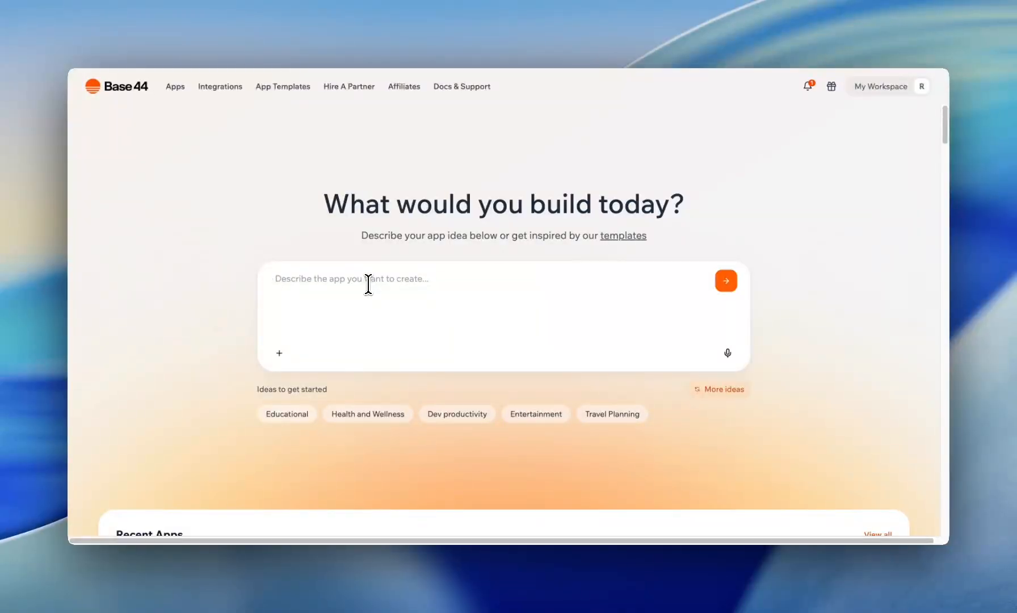
# Paste the prepared prompt for a team task & project management app into the app description.
pyautogui.hotkey('ctrl', 'v')
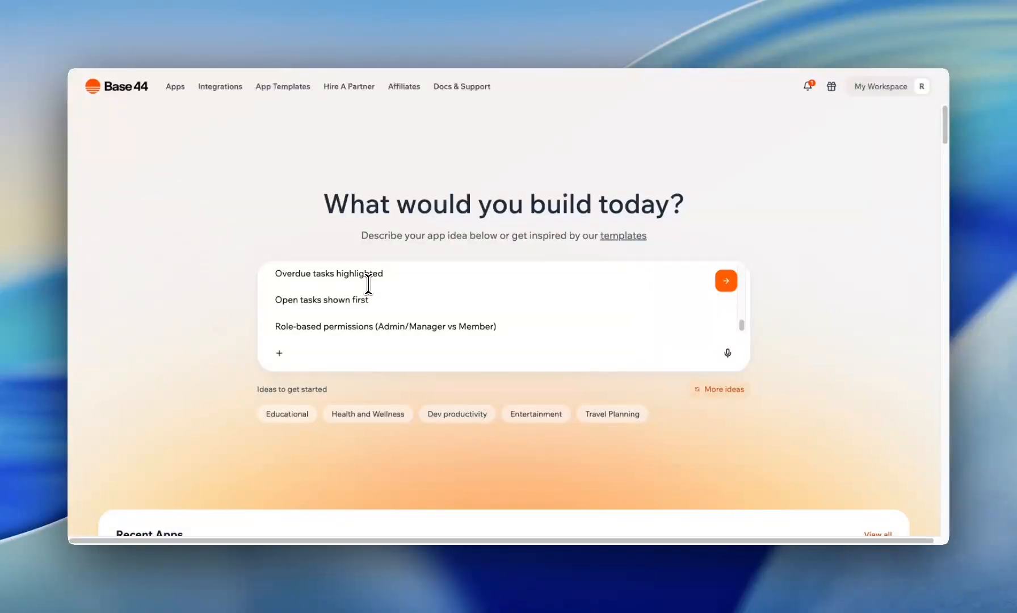
pyautogui.scroll(15, 368, 284)
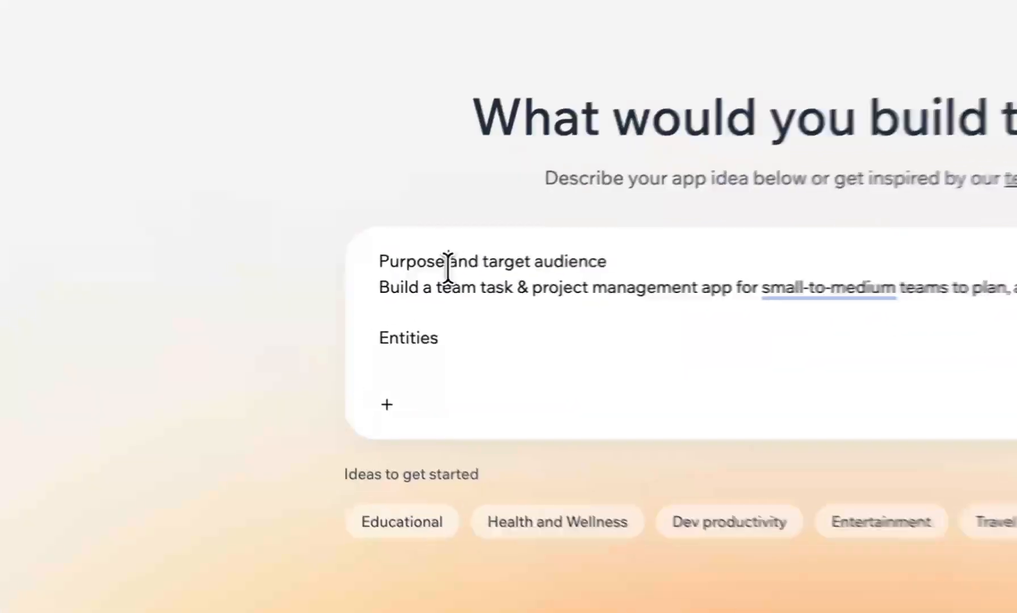
pyautogui.click(311, 283)
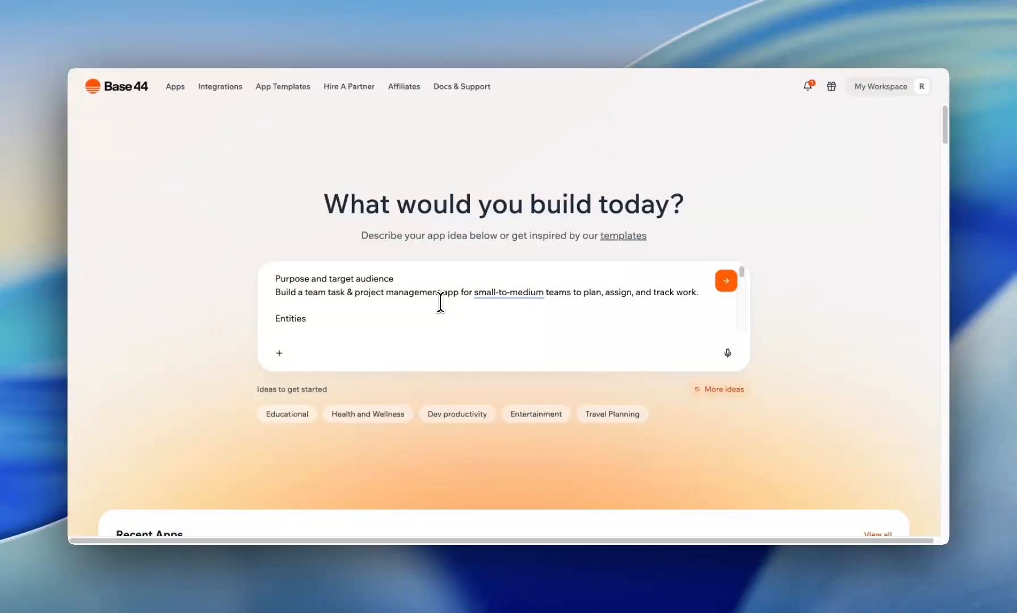
# Remove the blank lines under the Entities heading of the prompt so Users, Teams, Projects and Tasks follow on consecutive lines.
pyautogui.scroll(-1, 386, 198)
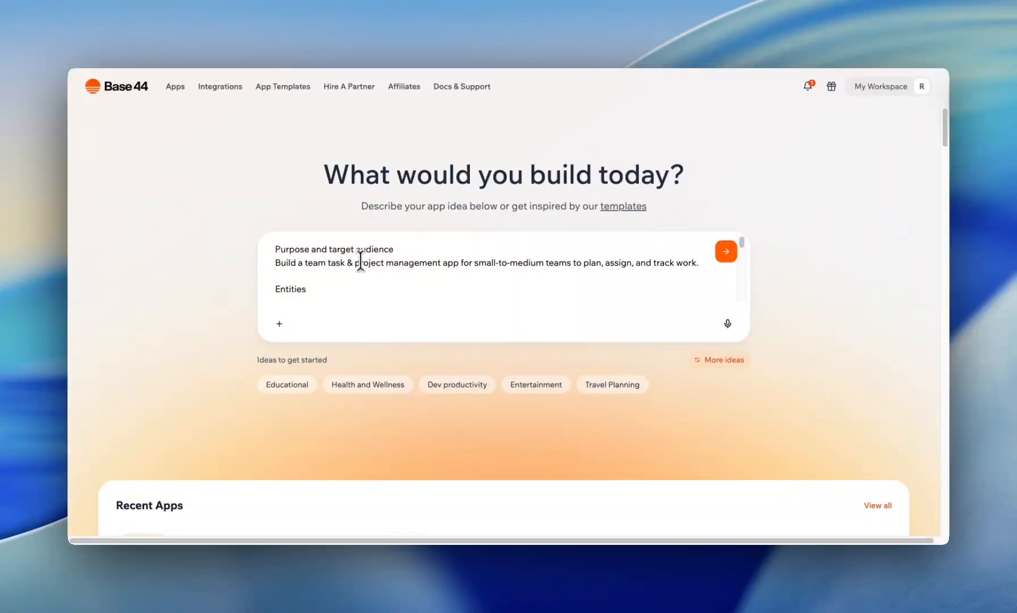
pyautogui.scroll(-1, 360, 263)
pyautogui.click(356, 268)
pyautogui.press('BackSpace')
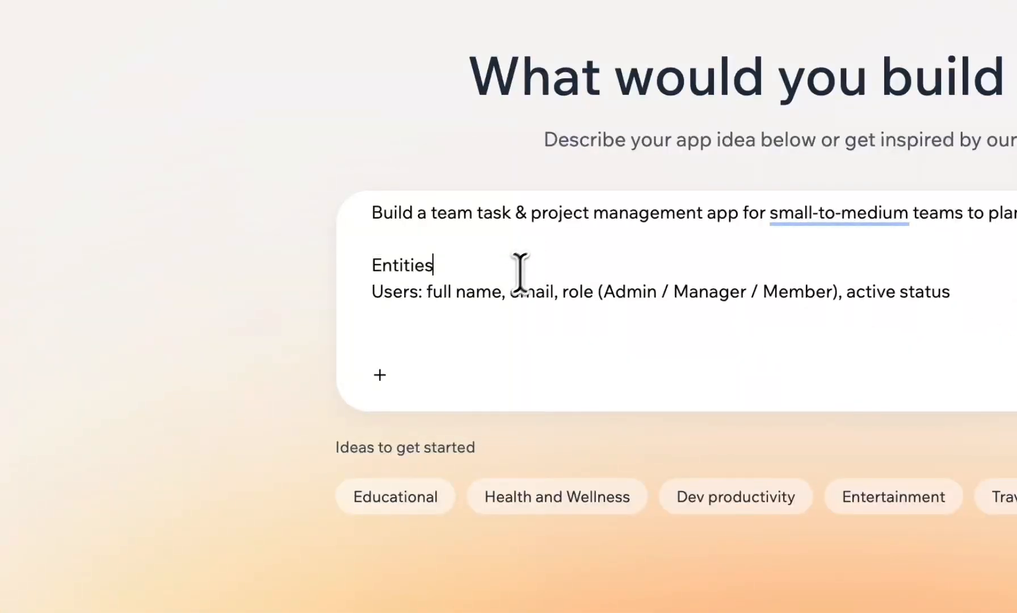
pyautogui.scroll(-1, 505, 284)
pyautogui.click(470, 265)
pyautogui.press('BackSpace')
pyautogui.click(456, 301)
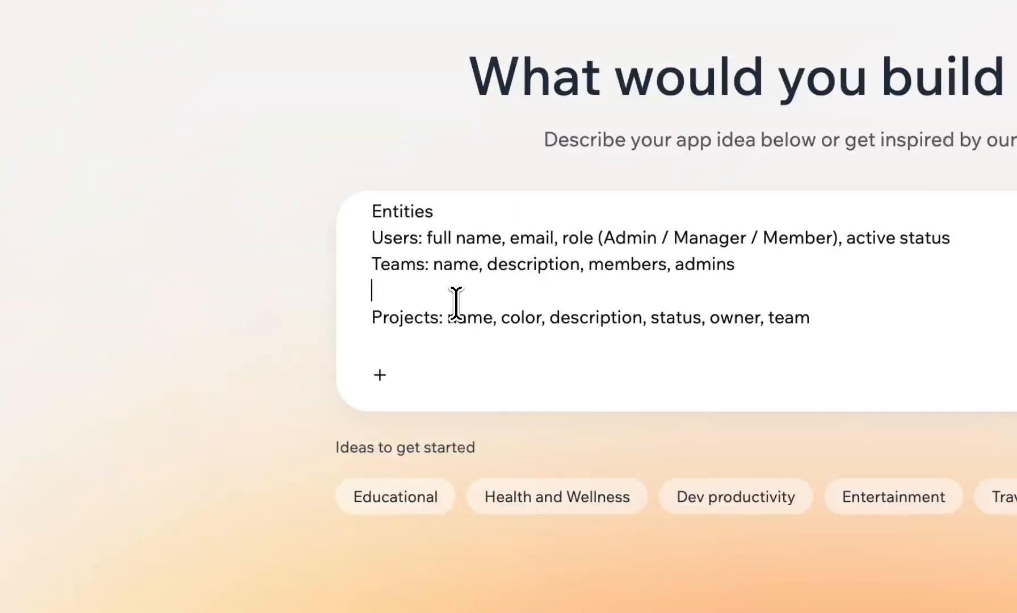
pyautogui.press('BackSpace')
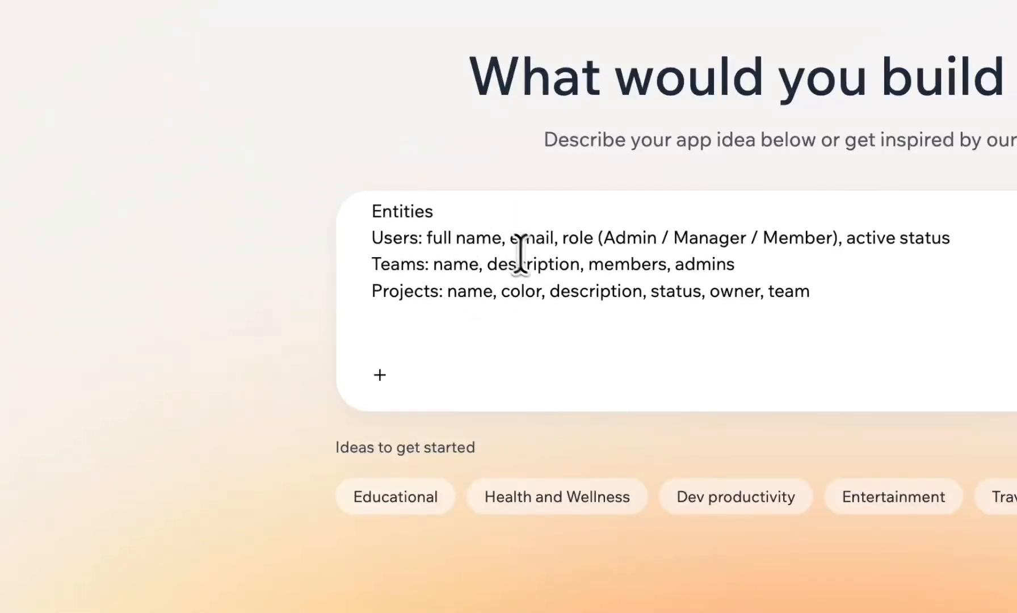
pyautogui.click(463, 317)
pyautogui.scroll(-1, 463, 318)
pyautogui.press('BackSpace')
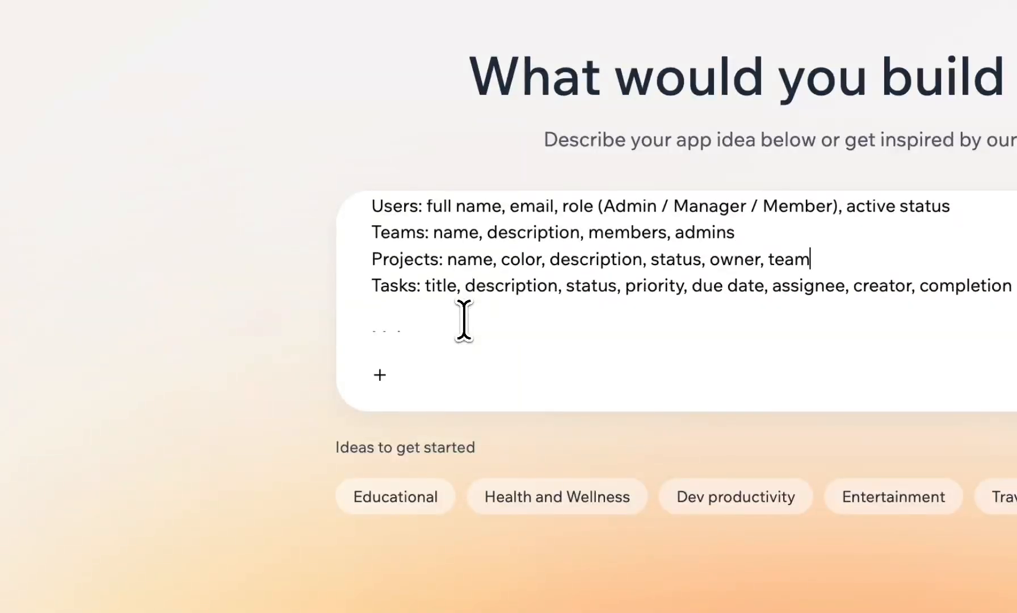
# Remove the blank lines under the Main pages heading so Dashboard, Project Board, Task Create/Edit and Reports follow on consecutive lines.
pyautogui.scroll(-1, 475, 283)
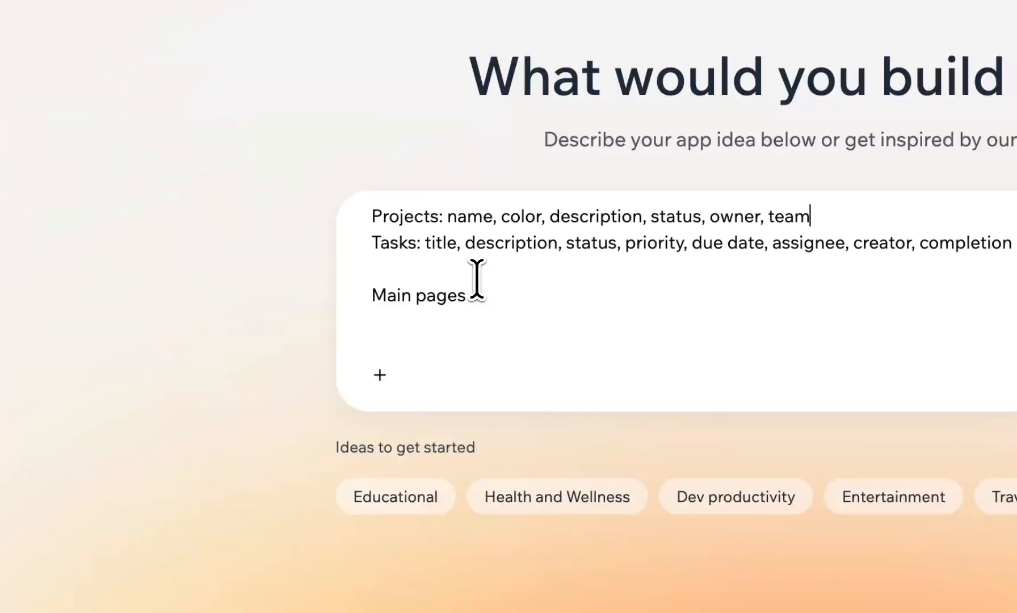
pyautogui.scroll(-1, 465, 289)
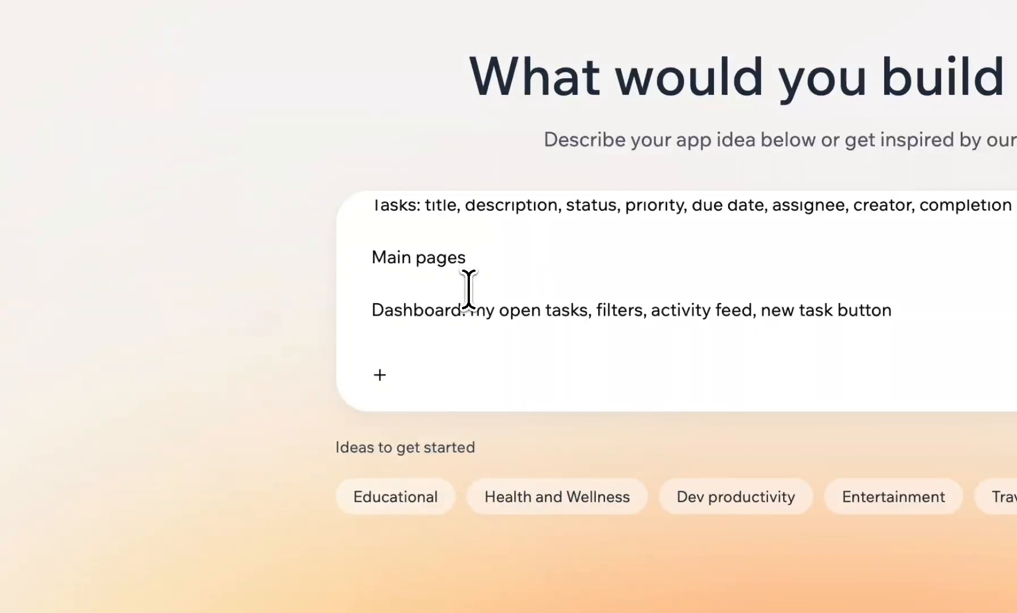
pyautogui.click(469, 289)
pyautogui.press('BackSpace')
pyautogui.scroll(-1, 470, 313)
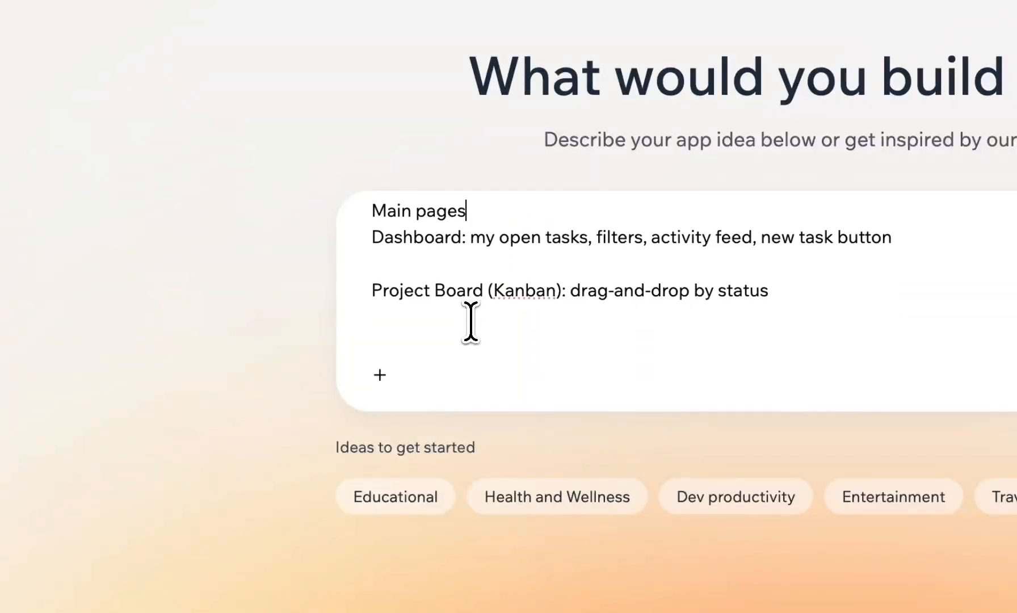
pyautogui.click(424, 263)
pyautogui.press('BackSpace')
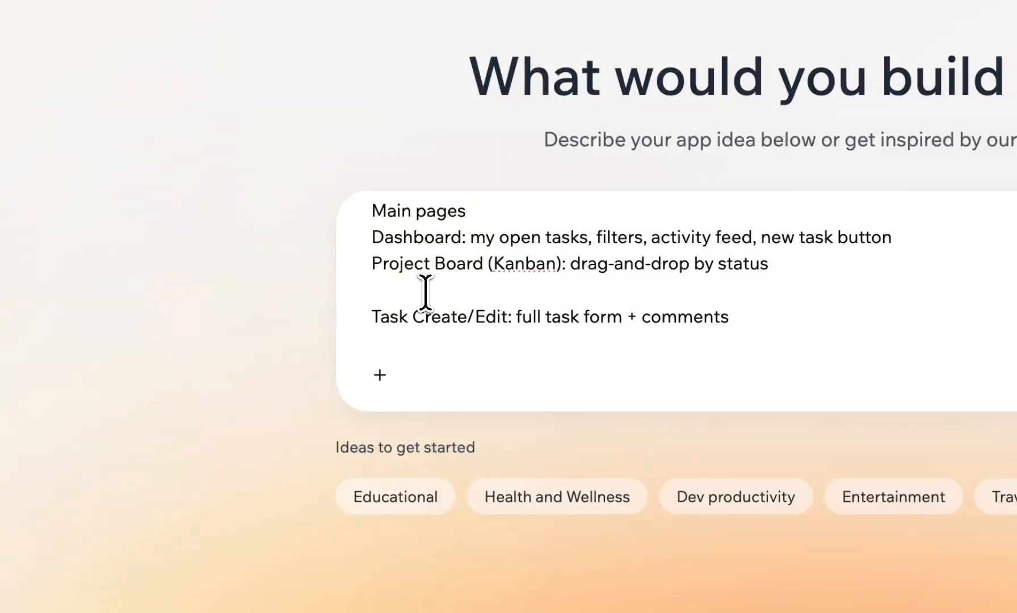
pyautogui.click(425, 293)
pyautogui.press('BackSpace')
pyautogui.scroll(-1, 423, 324)
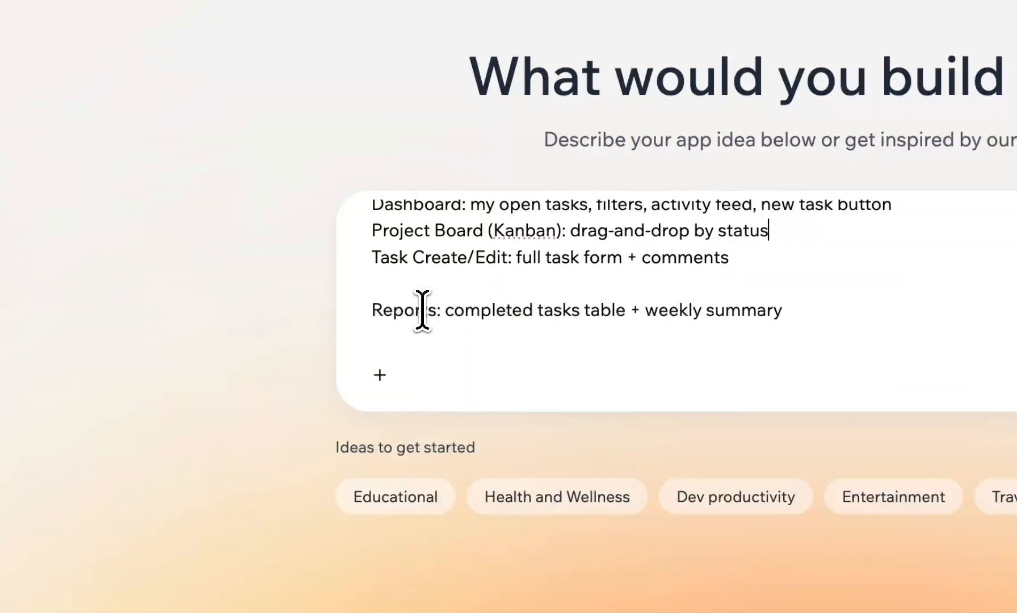
pyautogui.click(416, 286)
pyautogui.scroll(2, 455, 296)
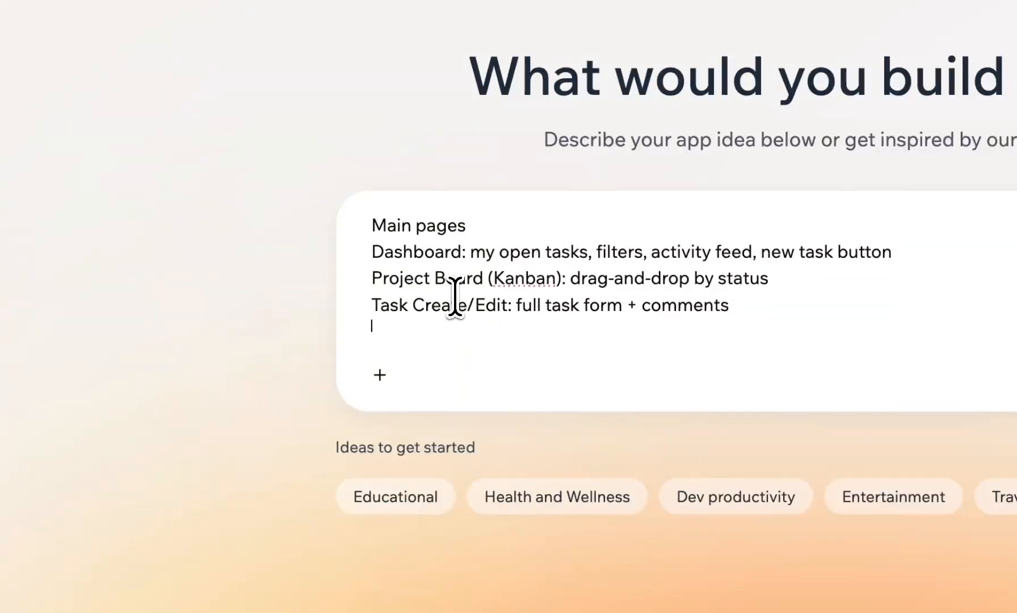
pyautogui.scroll(-2, 482, 324)
pyautogui.press('BackSpace')
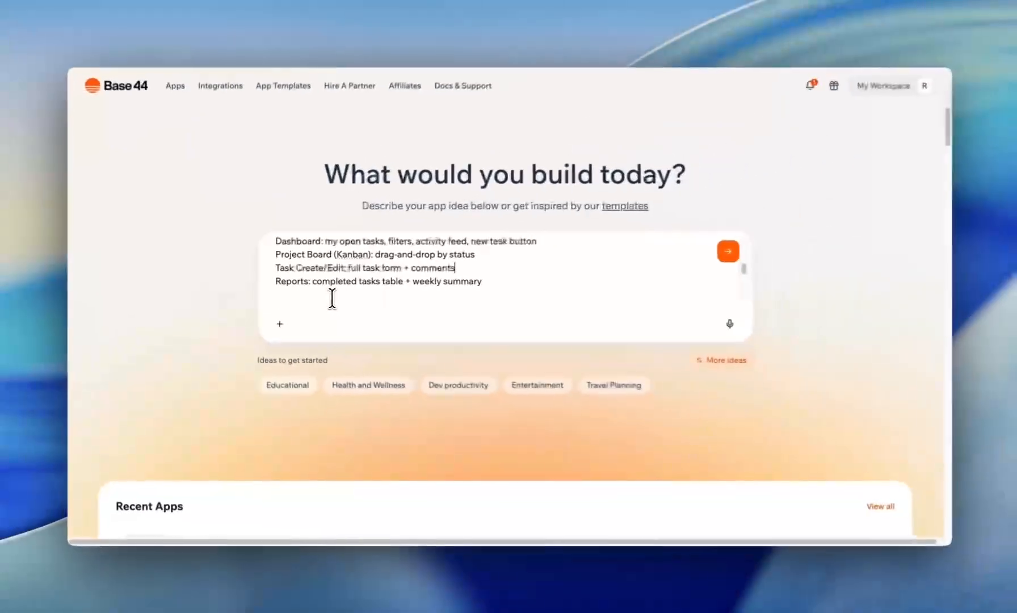
# Remove the blank lines under the Additional instructions heading, from Dragging updates status down to Role-based permissions.
pyautogui.scroll(-2, 299, 287)
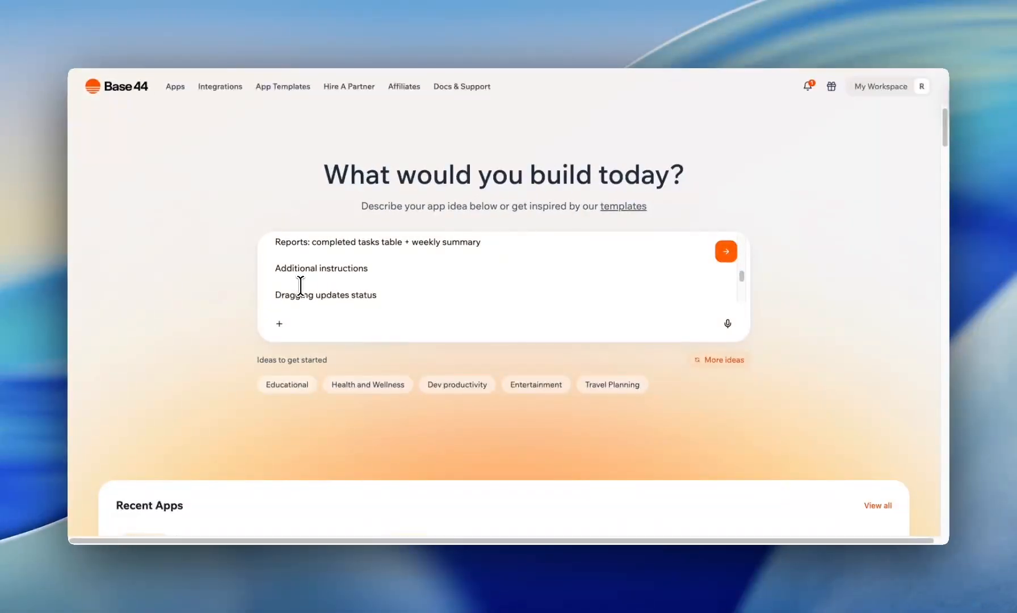
pyautogui.click(300, 284)
pyautogui.press('BackSpace')
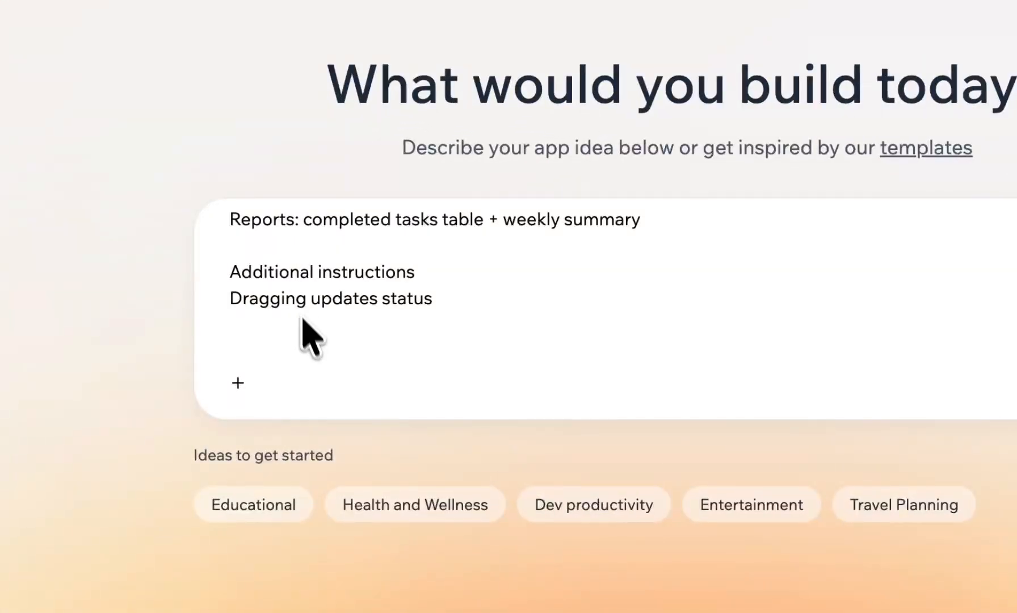
pyautogui.scroll(-1, 304, 321)
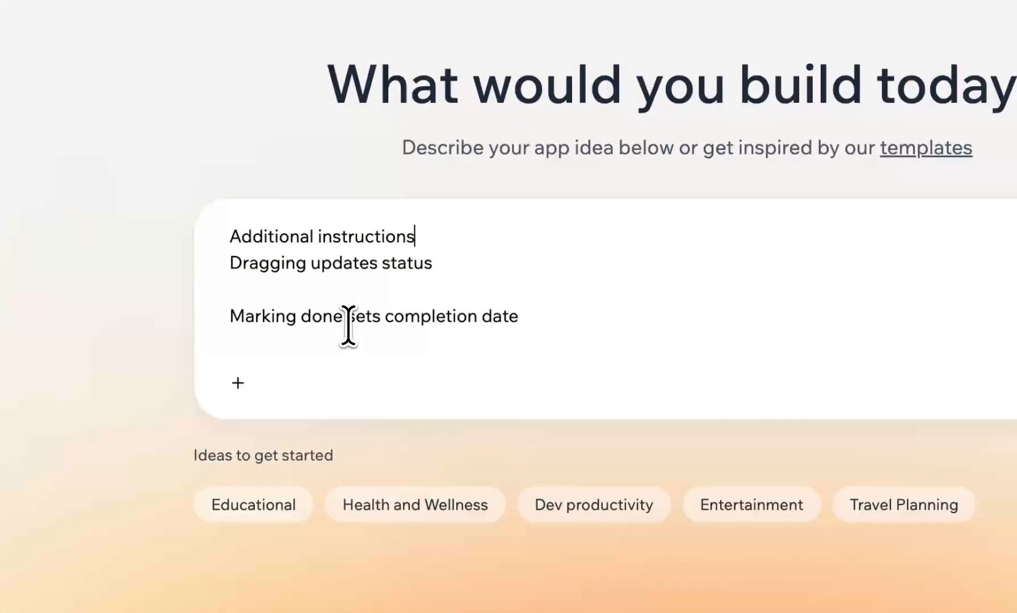
pyautogui.click(310, 290)
pyautogui.press('BackSpace')
pyautogui.click(306, 313)
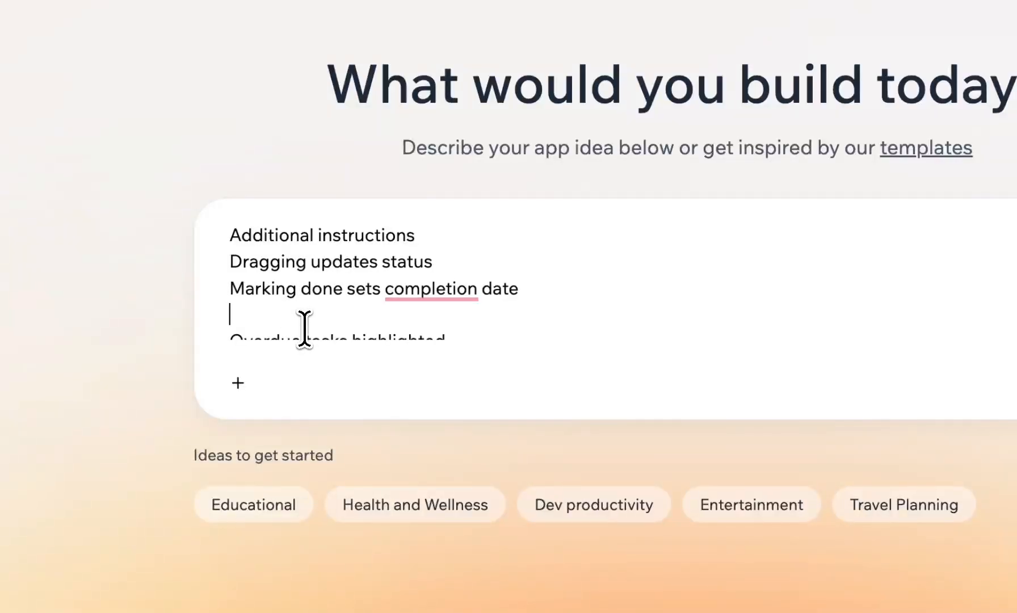
pyautogui.press('BackSpace')
pyautogui.scroll(-2, 324, 279)
pyautogui.click(318, 261)
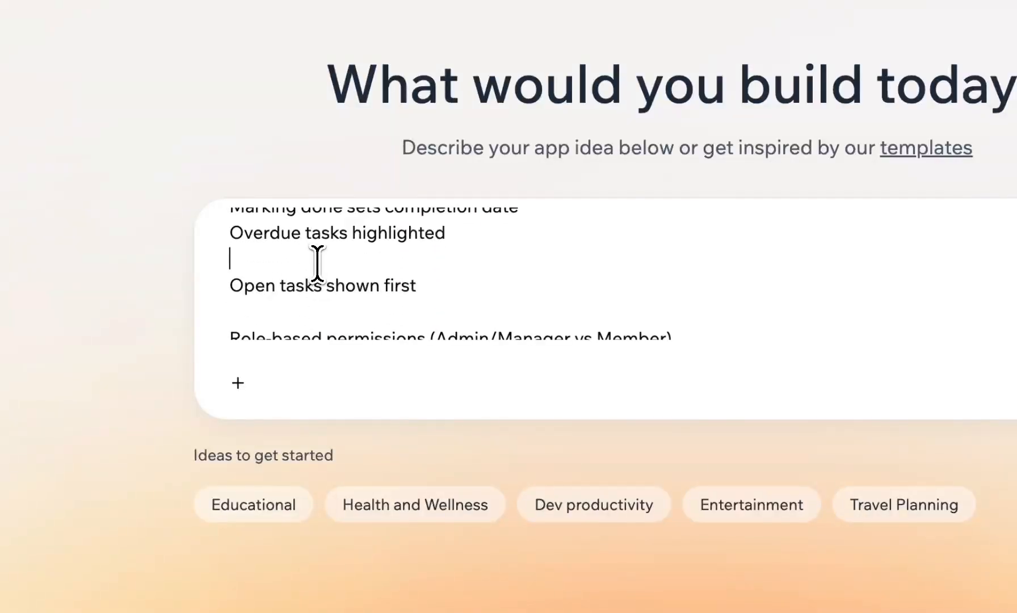
pyautogui.press('BackSpace')
pyautogui.click(305, 295)
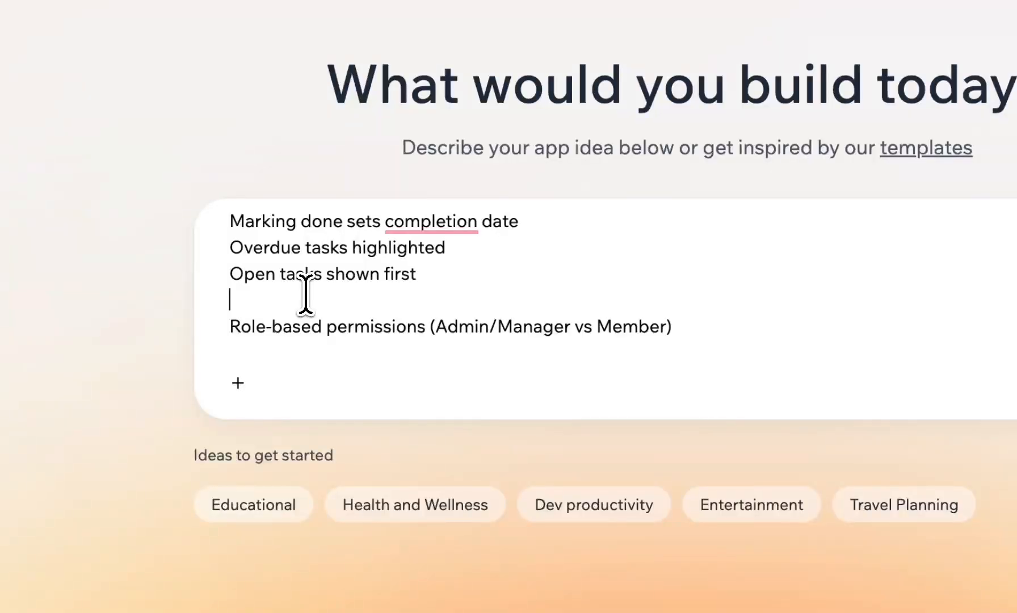
pyautogui.press('BackSpace')
# Add a Design section reading "Moden white, black and blue" at the end of the prompt, and submit it to build the app.
pyautogui.click(728, 333)
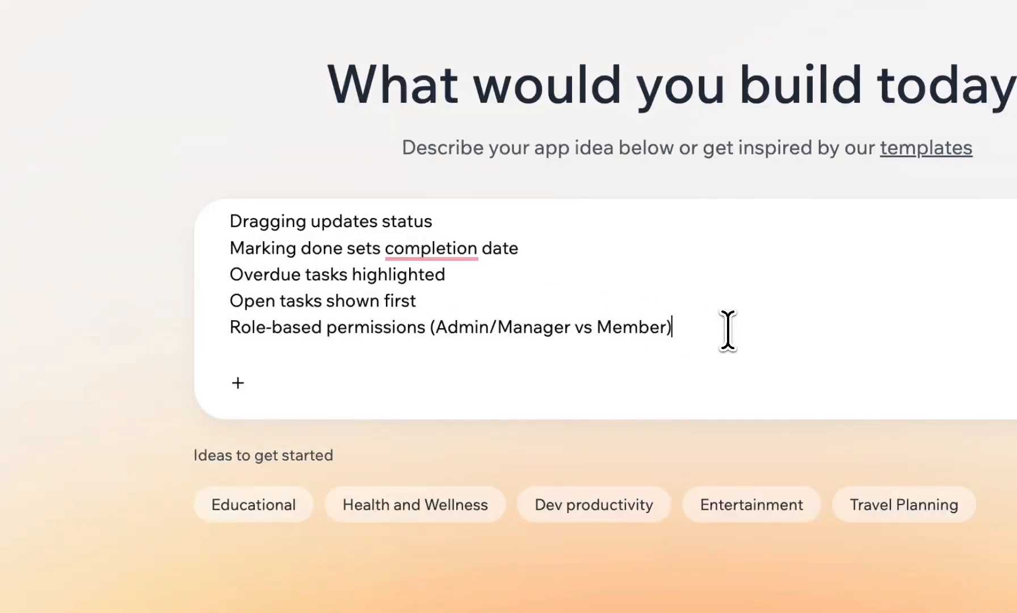
pyautogui.scroll(-1, 728, 332)
pyautogui.press('Return')
pyautogui.press('Return')
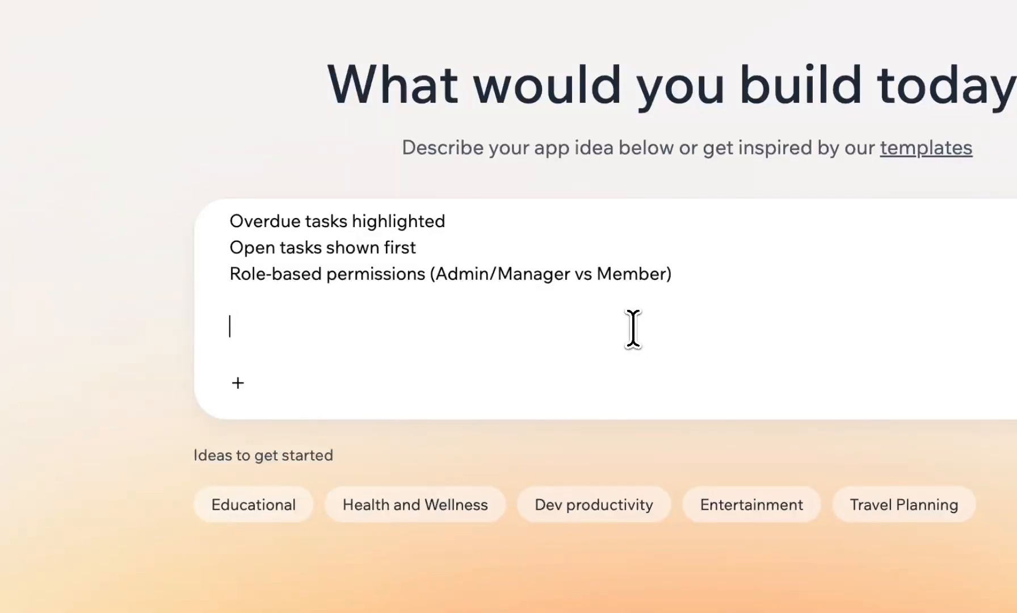
pyautogui.write('Design')
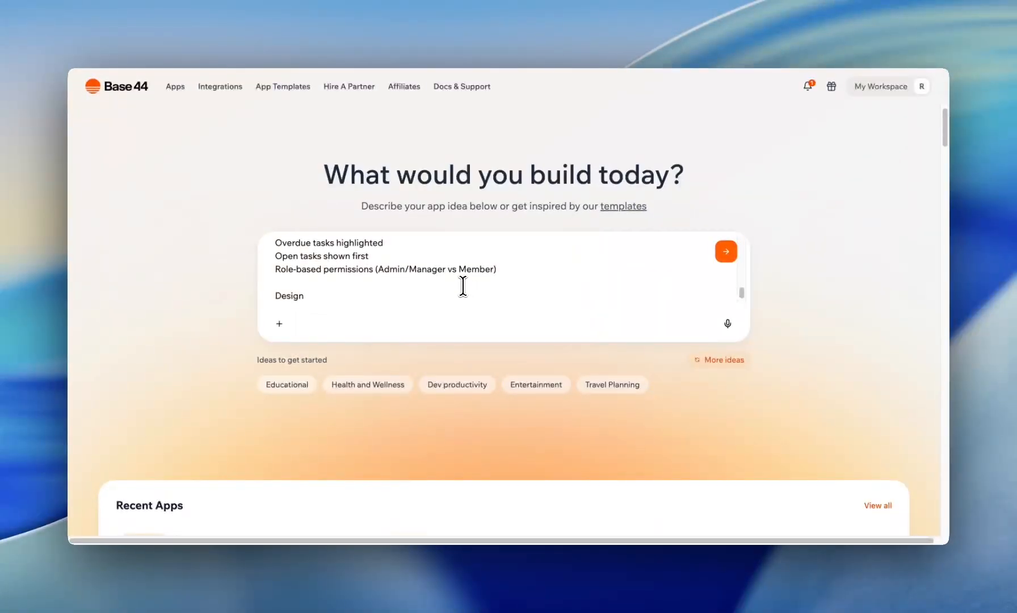
pyautogui.press('Return')
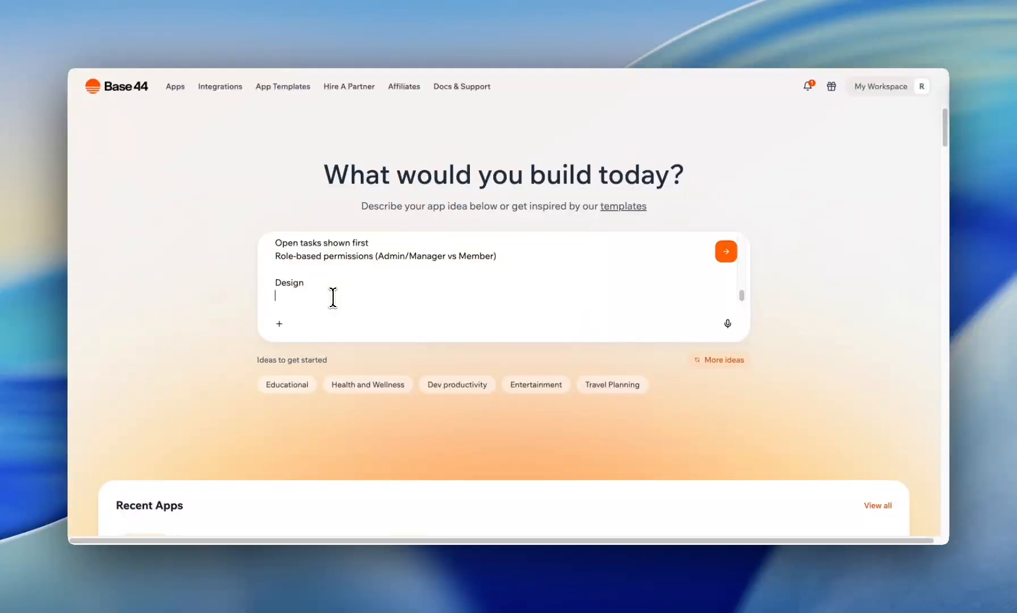
pyautogui.write('MN')
pyautogui.write('ck and blue')
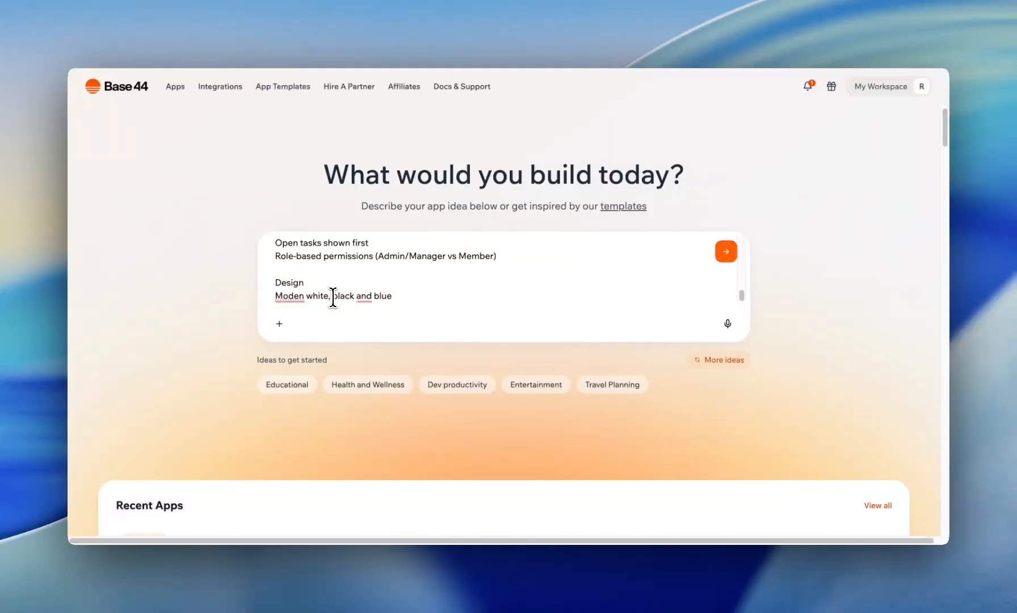
pyautogui.press('Return')
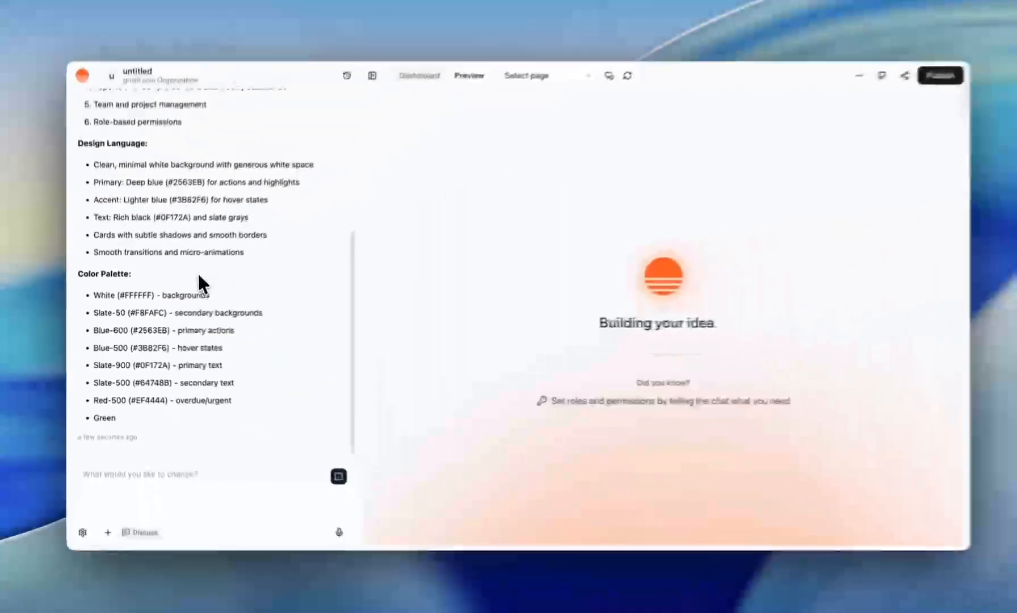
# Review the AI's build plan, covering key features, design language, color palette and components structure.
pyautogui.scroll(10, 191, 245)
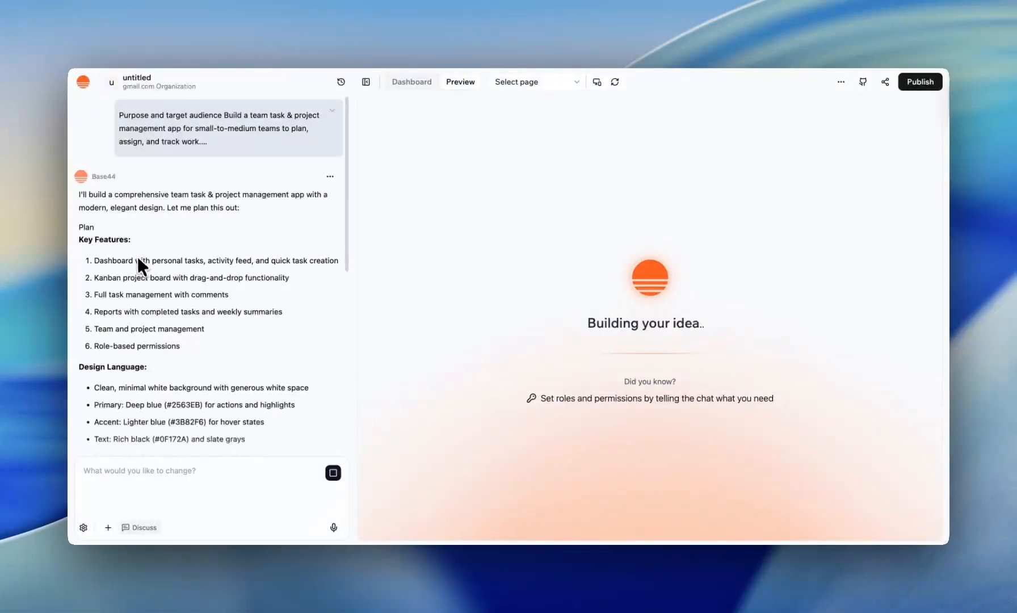
pyautogui.scroll(-4, 140, 301)
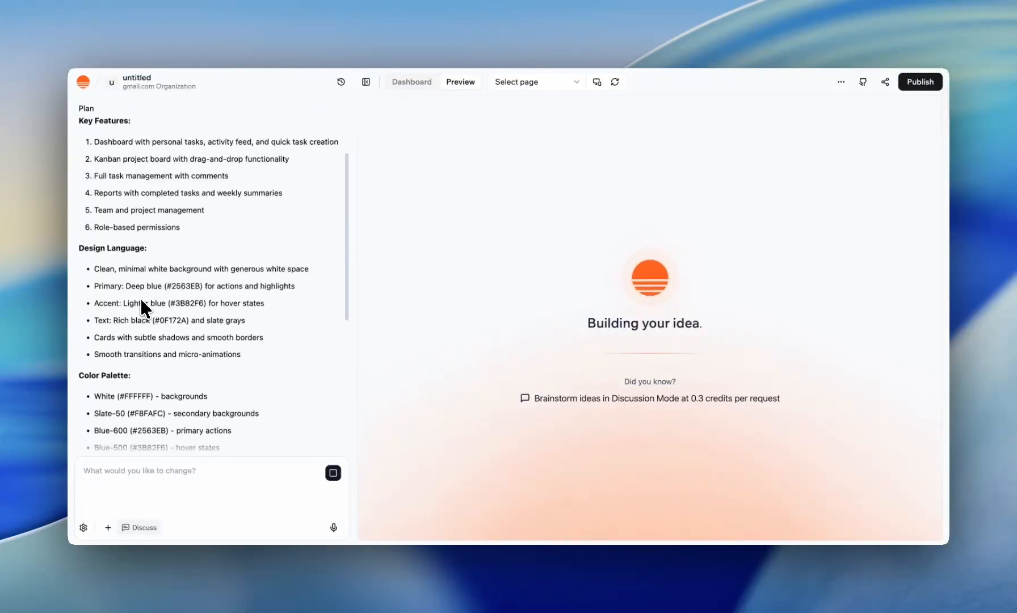
pyautogui.scroll(-10, 140, 302)
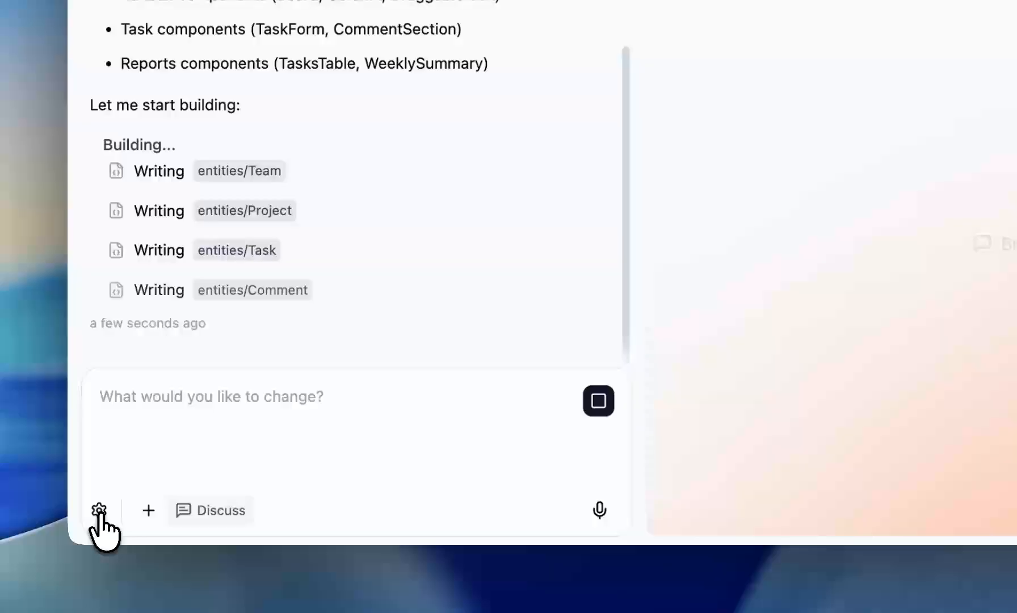
# View the manually selectable AI models for the chat, and leave the AI model on Automatic.
pyautogui.click(100, 510)
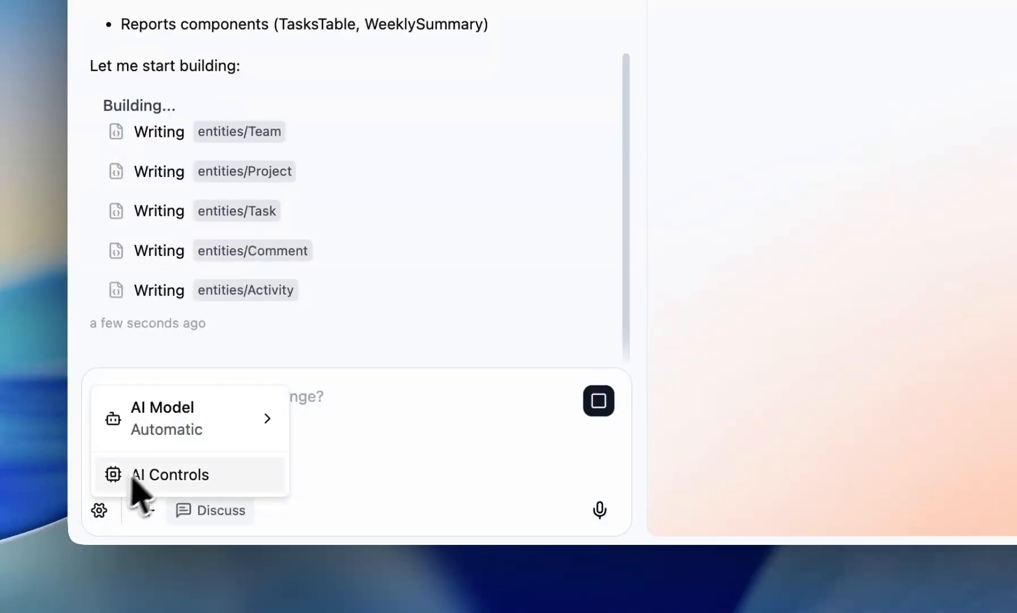
pyautogui.moveTo(164, 432)
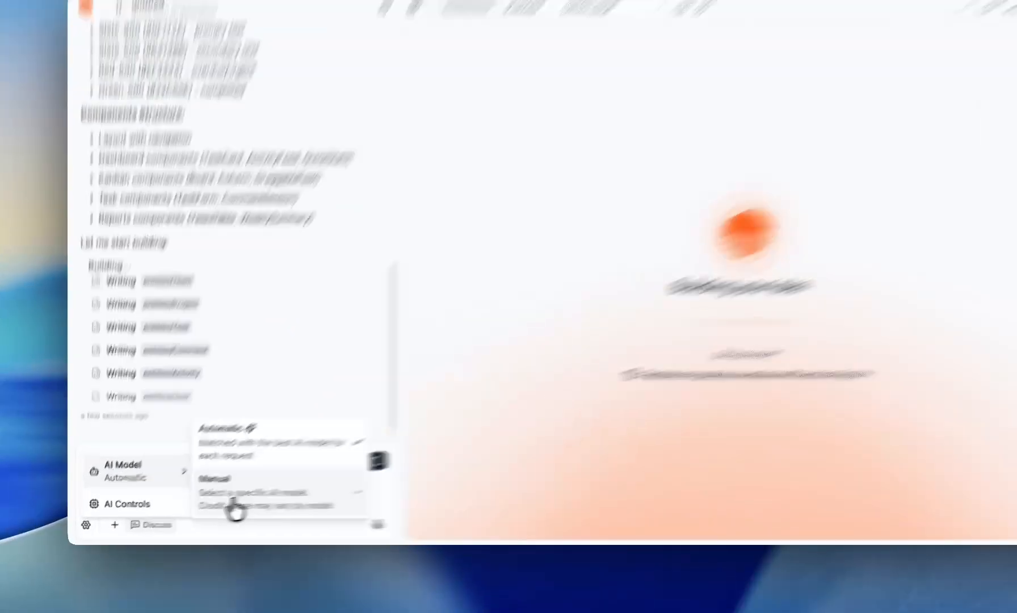
pyautogui.click(230, 505)
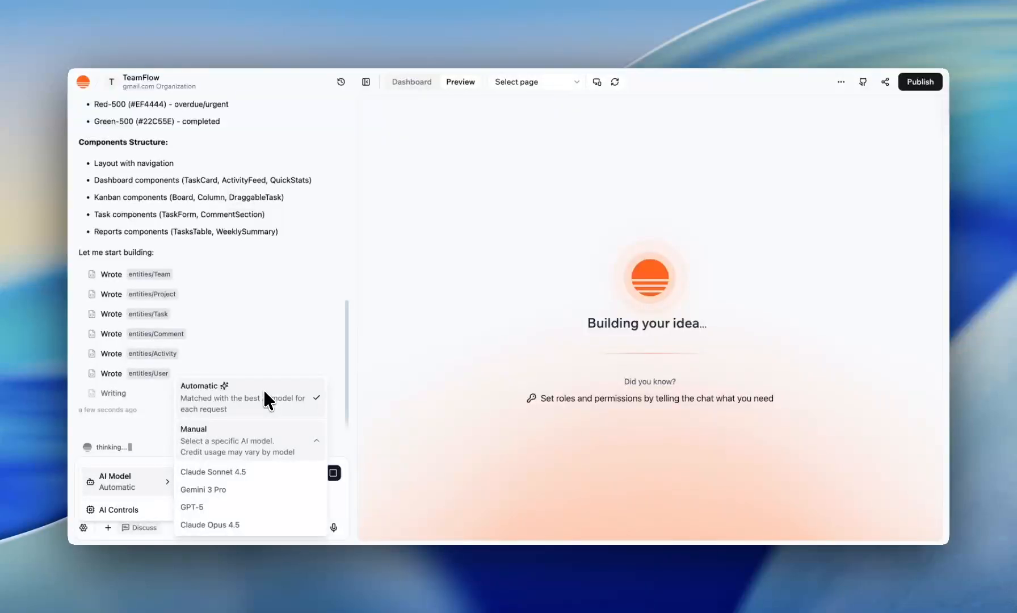
pyautogui.click(220, 375)
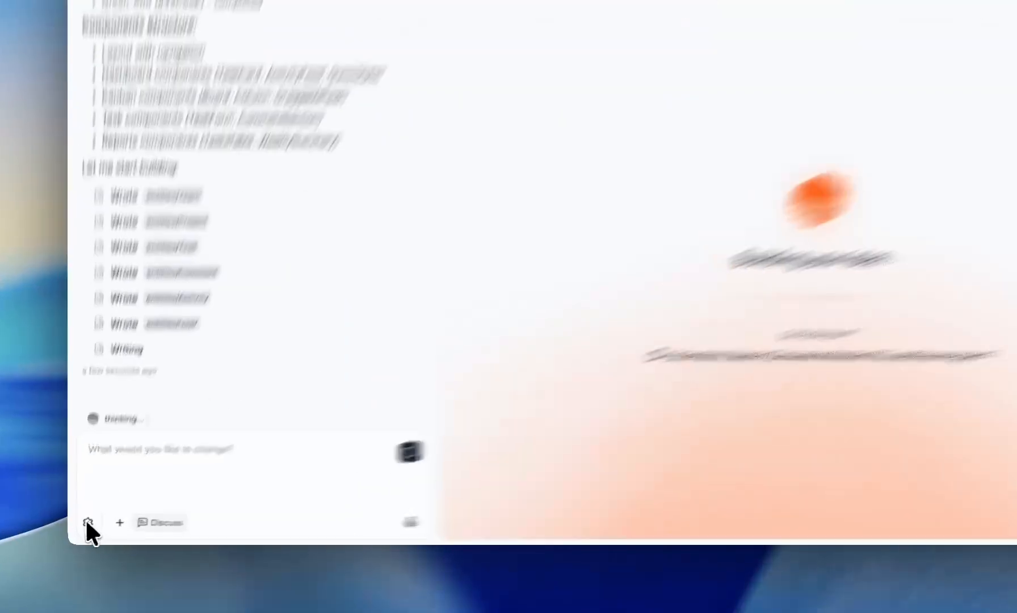
# Review the custom instructions and freezable files in AI Controls, mark pages/Dashboard as frozen, and close without saving.
pyautogui.click(83, 527)
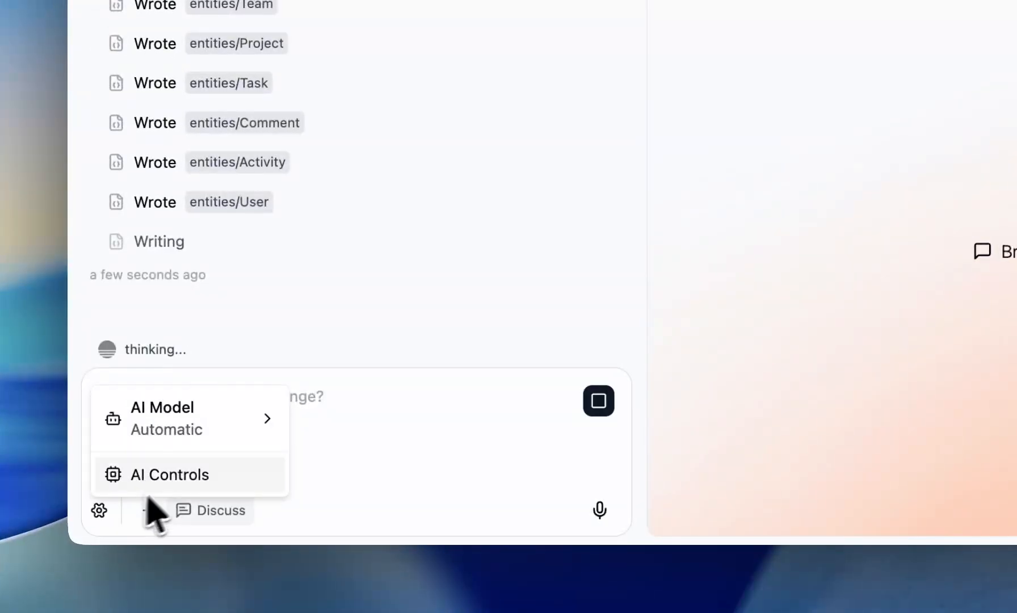
pyautogui.click(171, 481)
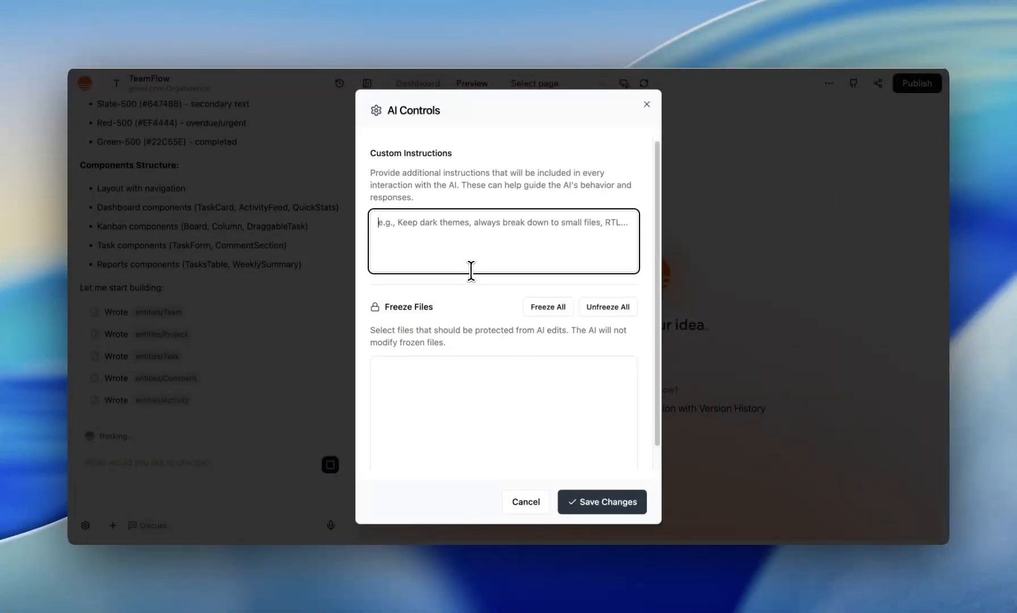
pyautogui.scroll(-1, 470, 271)
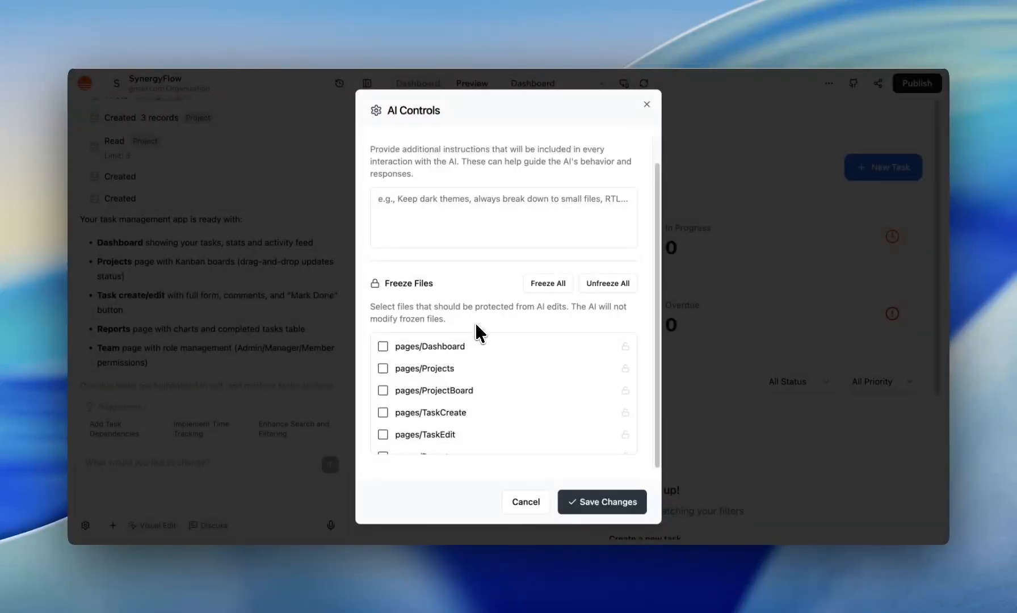
pyautogui.scroll(-5, 473, 355)
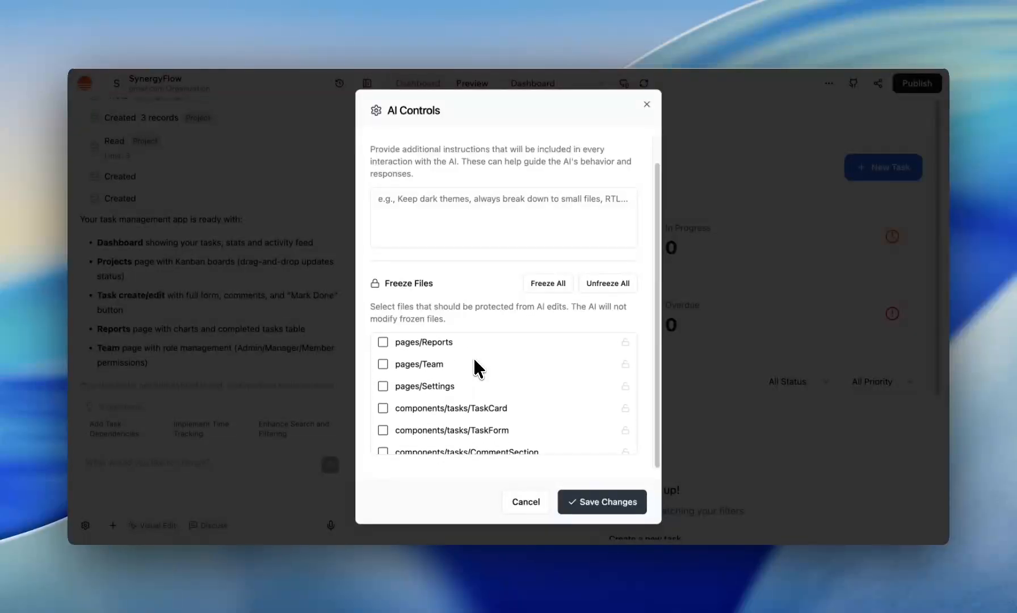
pyautogui.scroll(5, 473, 357)
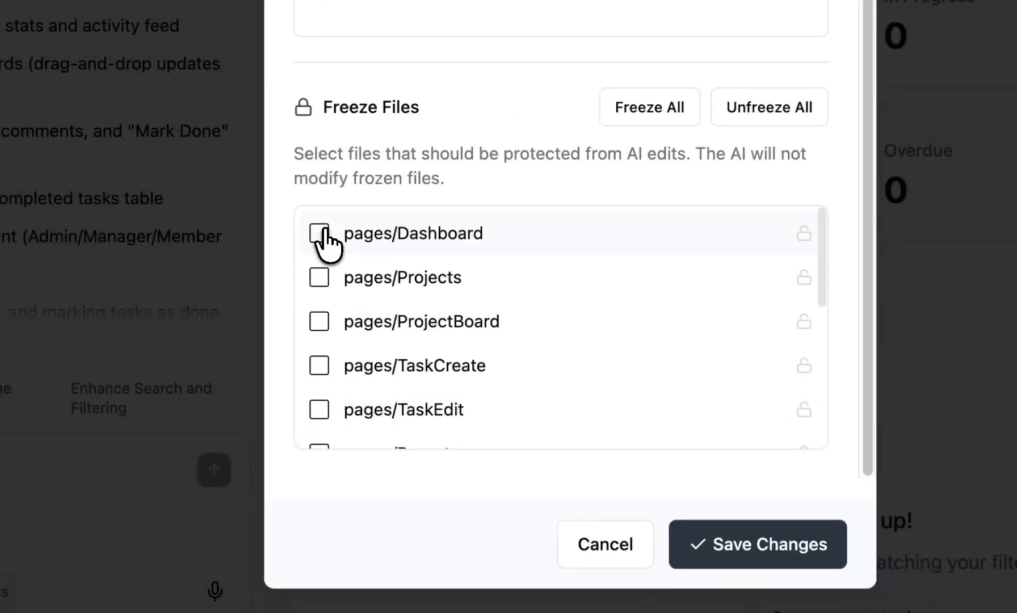
pyautogui.click(321, 233)
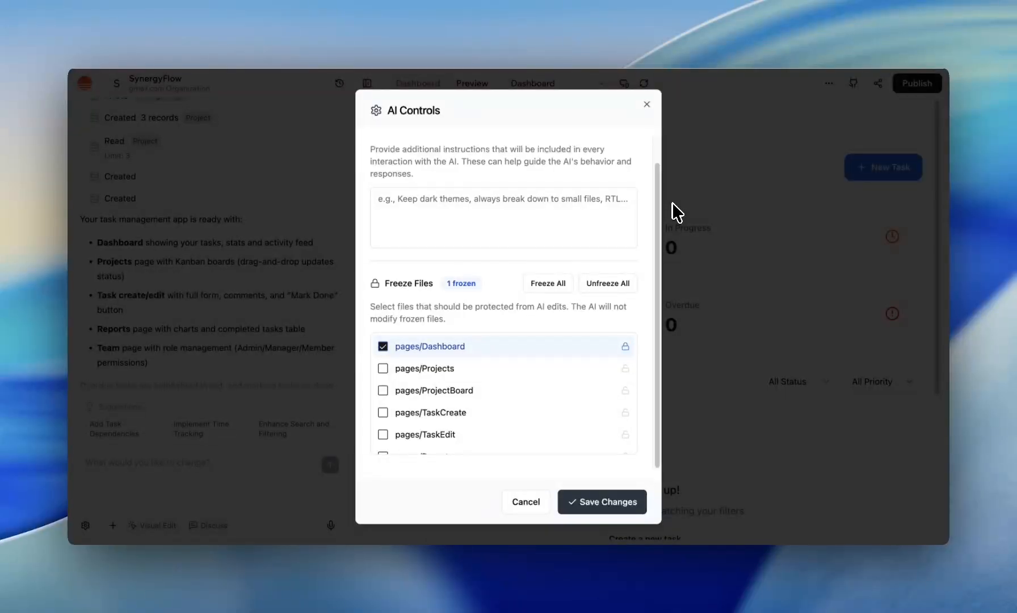
pyautogui.click(647, 105)
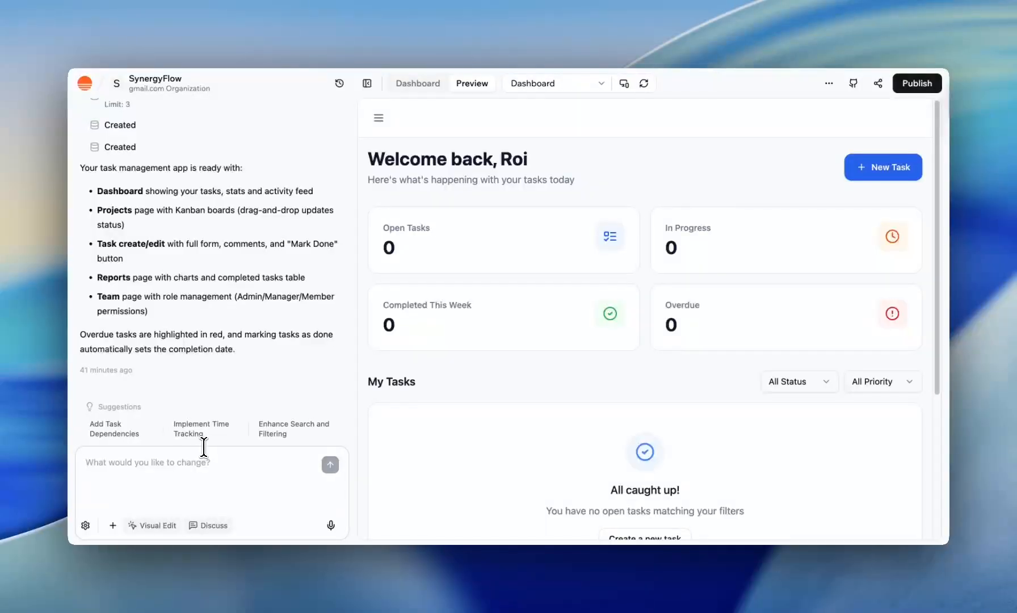
# Hide the AI chat to widen the app preview, view the new task form, and return to the app's Dashboard page without creating a task.
pyautogui.click(366, 85)
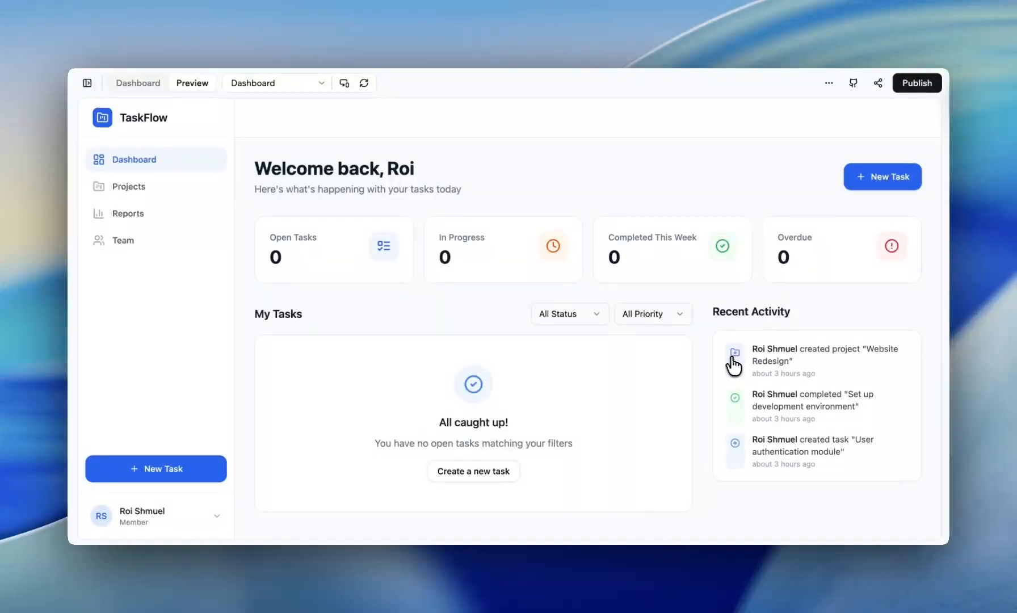
pyautogui.click(872, 183)
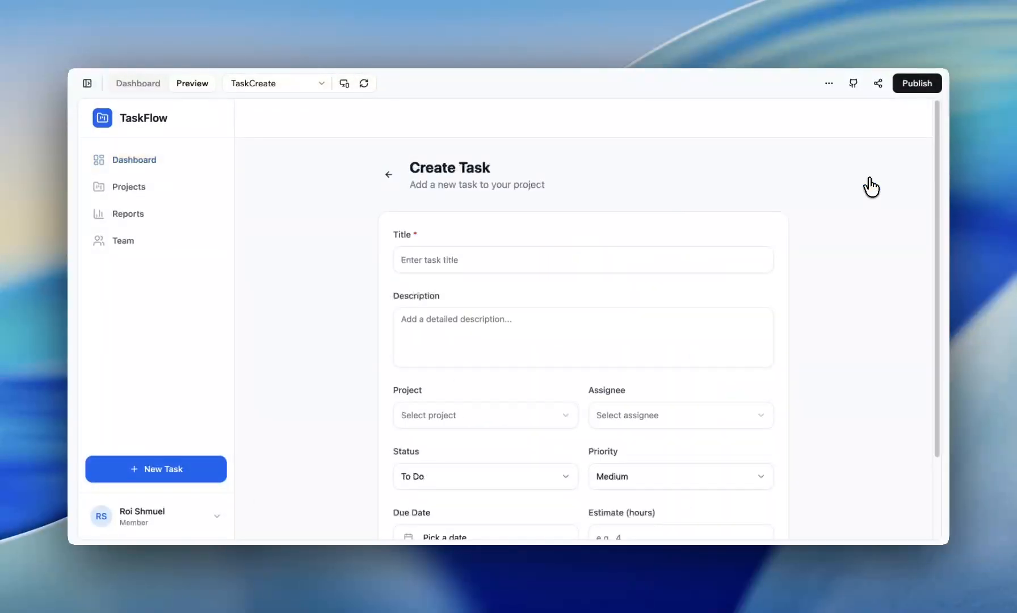
pyautogui.click(145, 165)
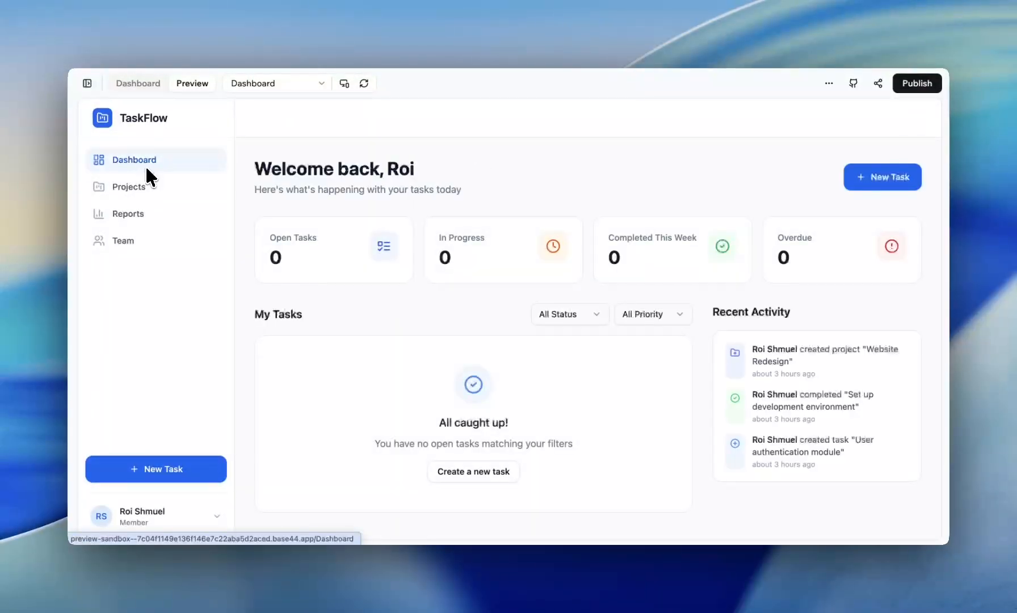
# Examine the generated app's Projects page and the statistics, charts and top performers on its Reports page.
pyautogui.click(139, 191)
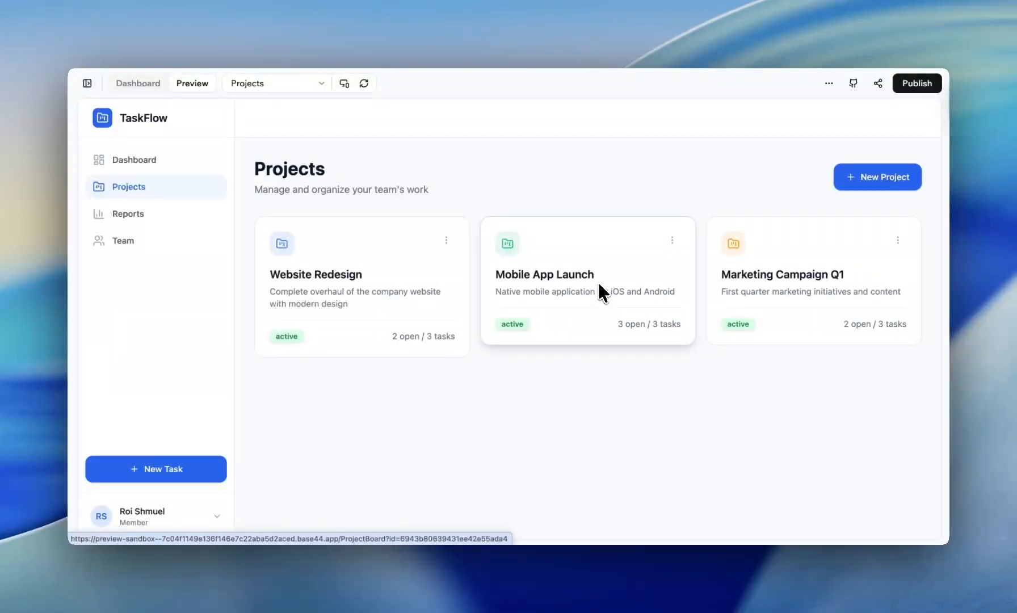
pyautogui.click(160, 216)
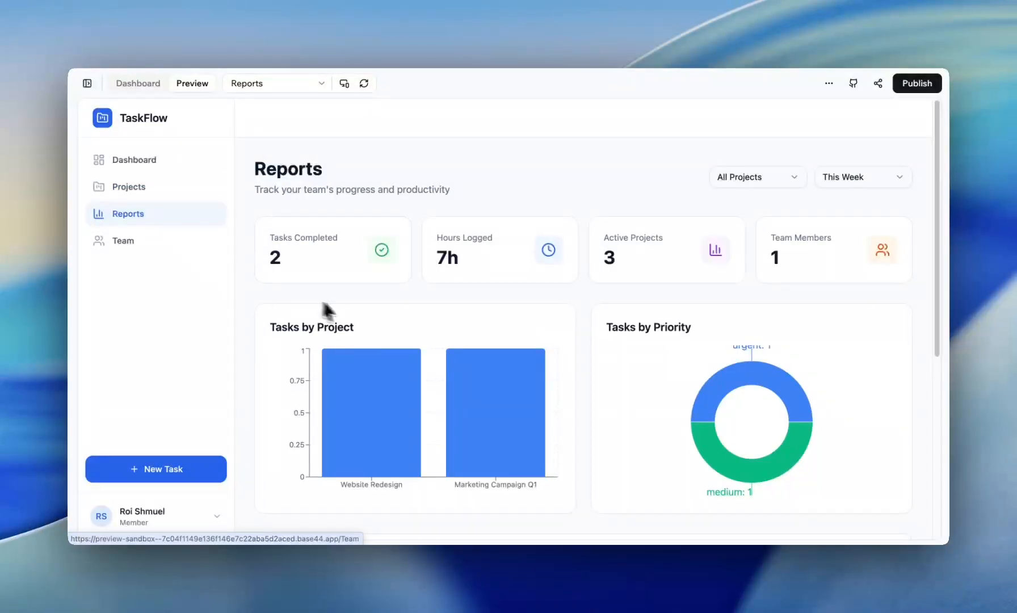
pyautogui.scroll(-1, 352, 315)
pyautogui.scroll(-5, 353, 312)
pyautogui.scroll(3, 353, 316)
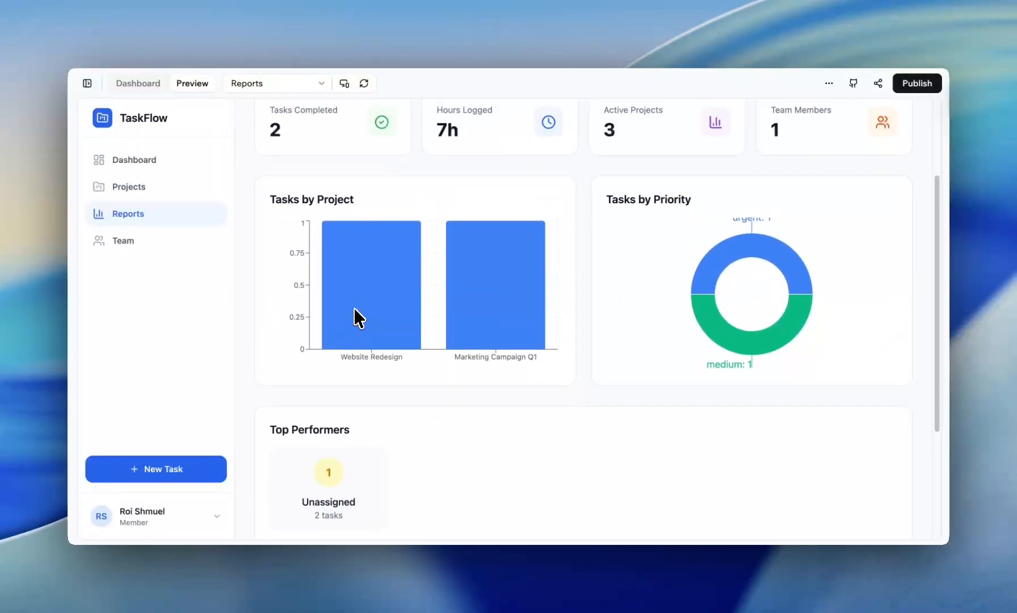
# View the generated app's Team page, and switch from the preview to the builder's Dashboard overview for SynergyFlow.
pyautogui.click(119, 243)
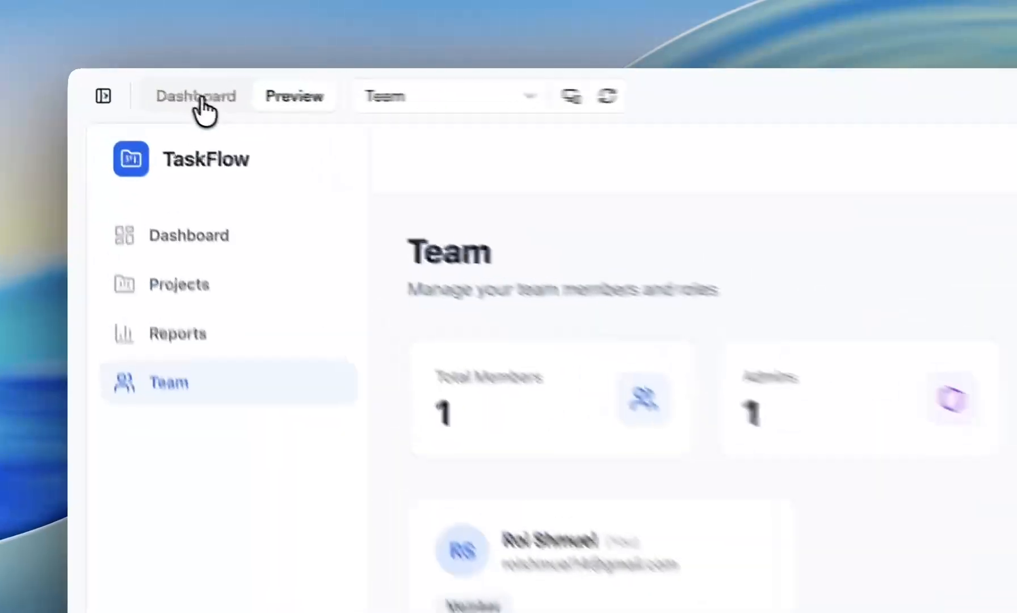
pyautogui.click(200, 101)
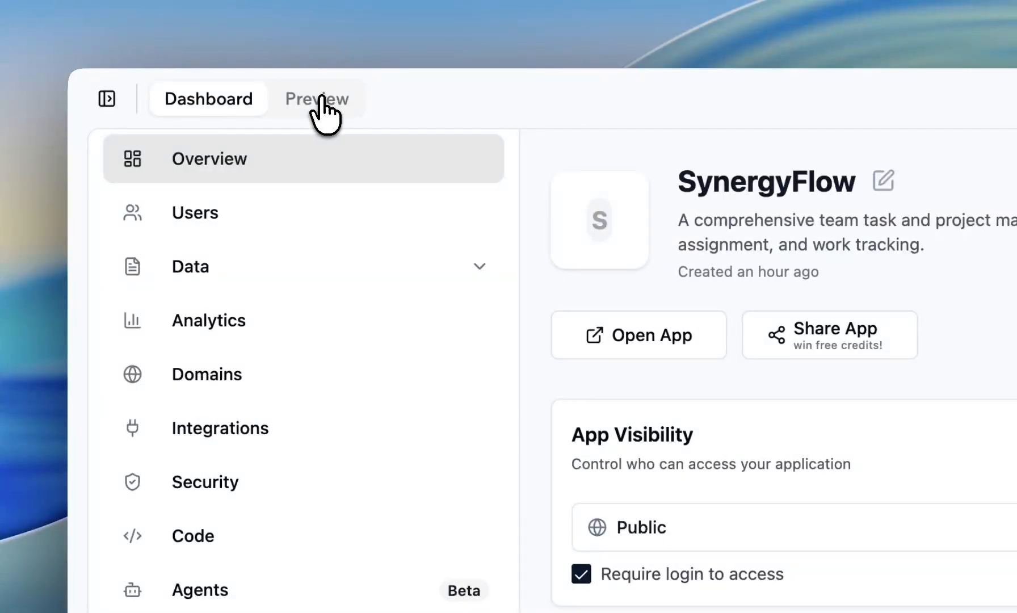